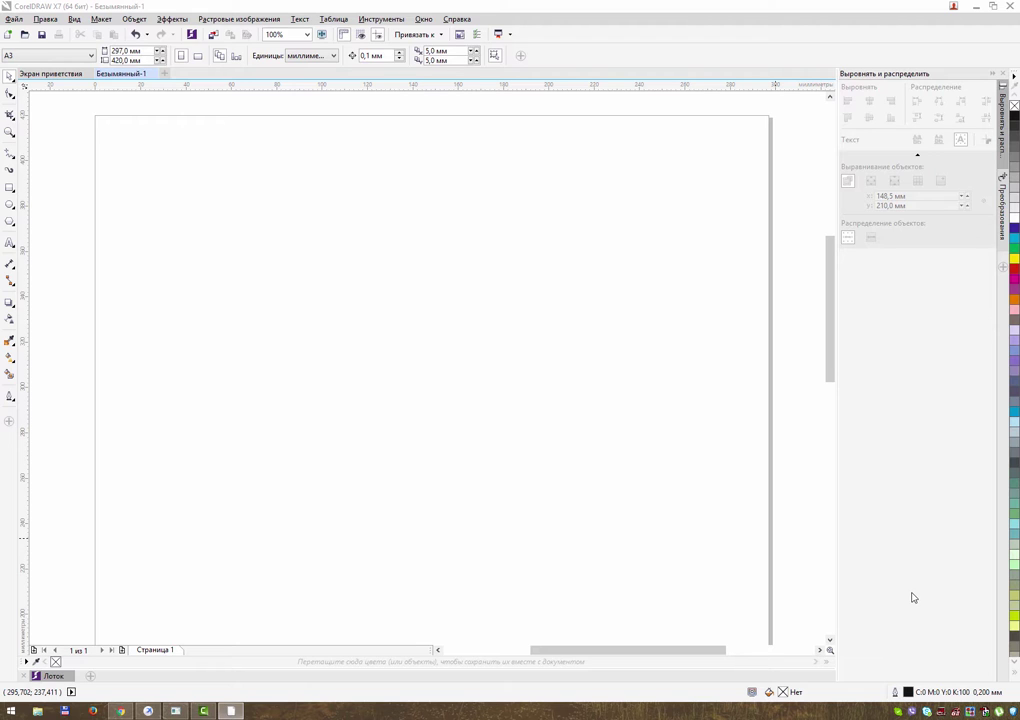
Draw a yellow rectangle about 59 × 44 mm and a purple ellipse about 38 × 35 mm overlapping its upper-left corner
left_click(11, 187)
left_click_drag(256, 159, 390, 258)
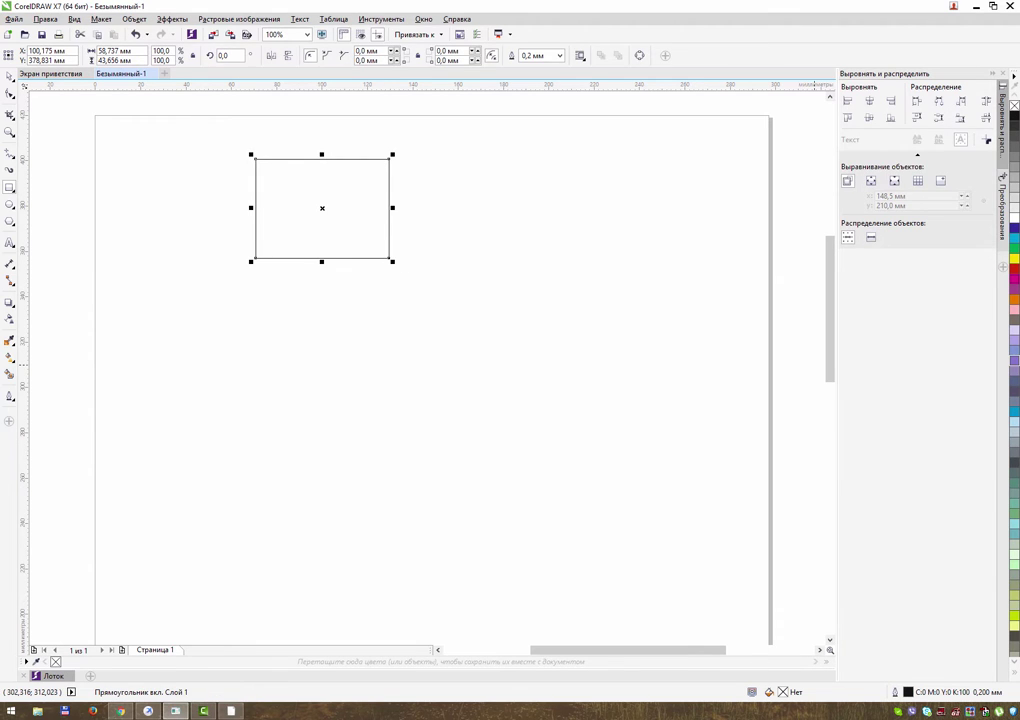
left_click(1014, 257)
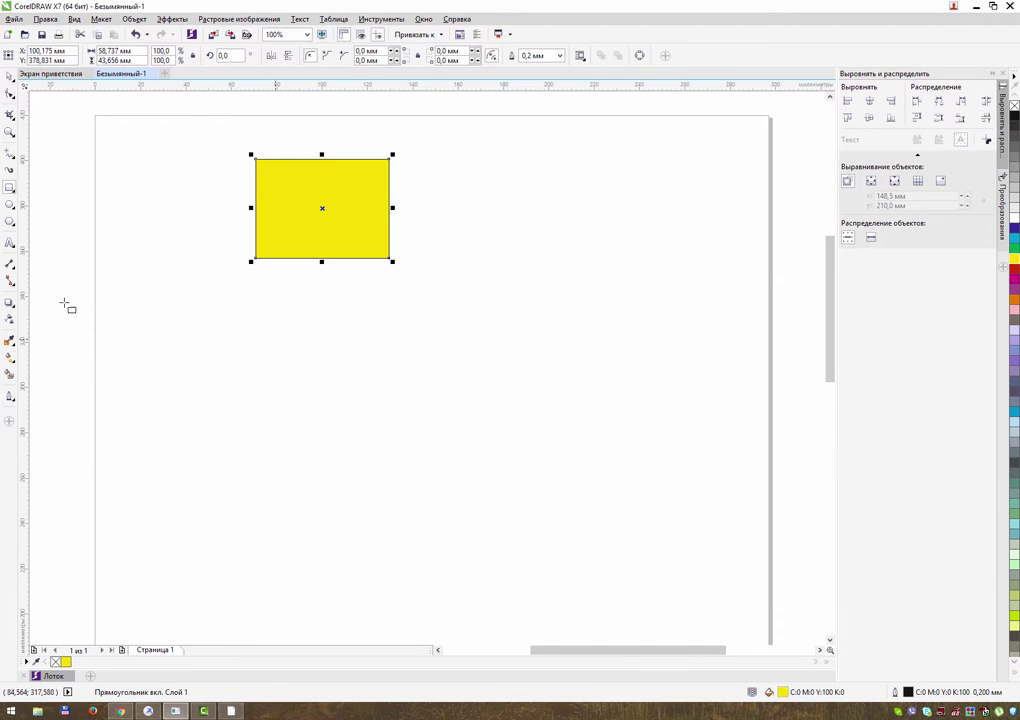
left_click(10, 204)
left_click_drag(216, 137, 309, 225)
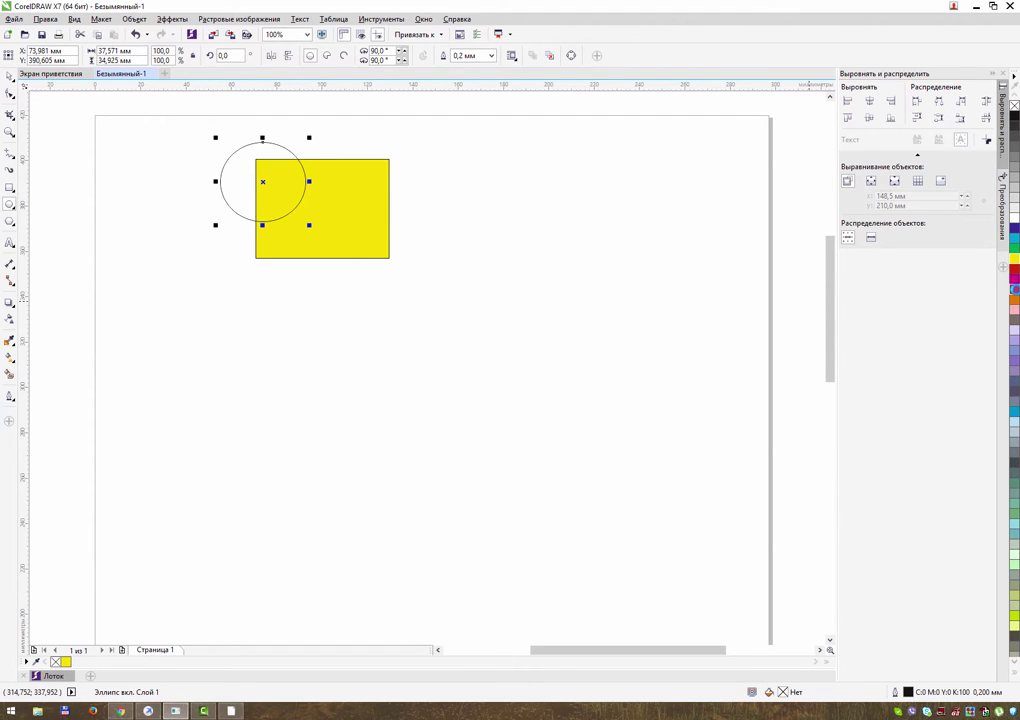
left_click(1014, 290)
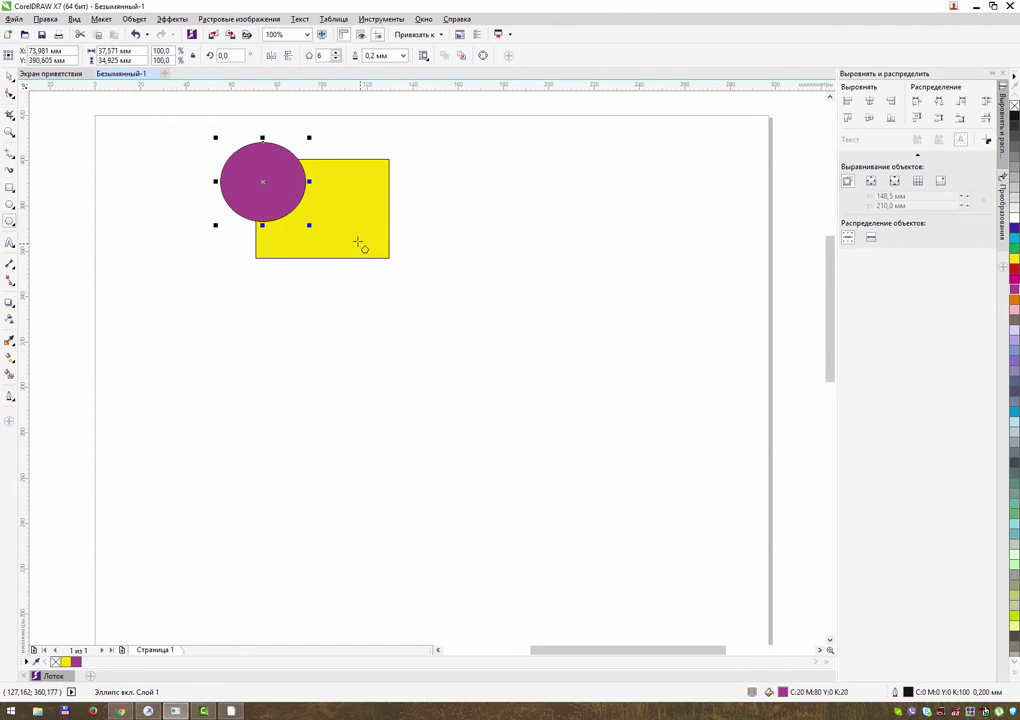
Draw a red hexagon about 50 × 51 mm and move it over the ellipse and the rectangle
left_click_drag(362, 230, 484, 349)
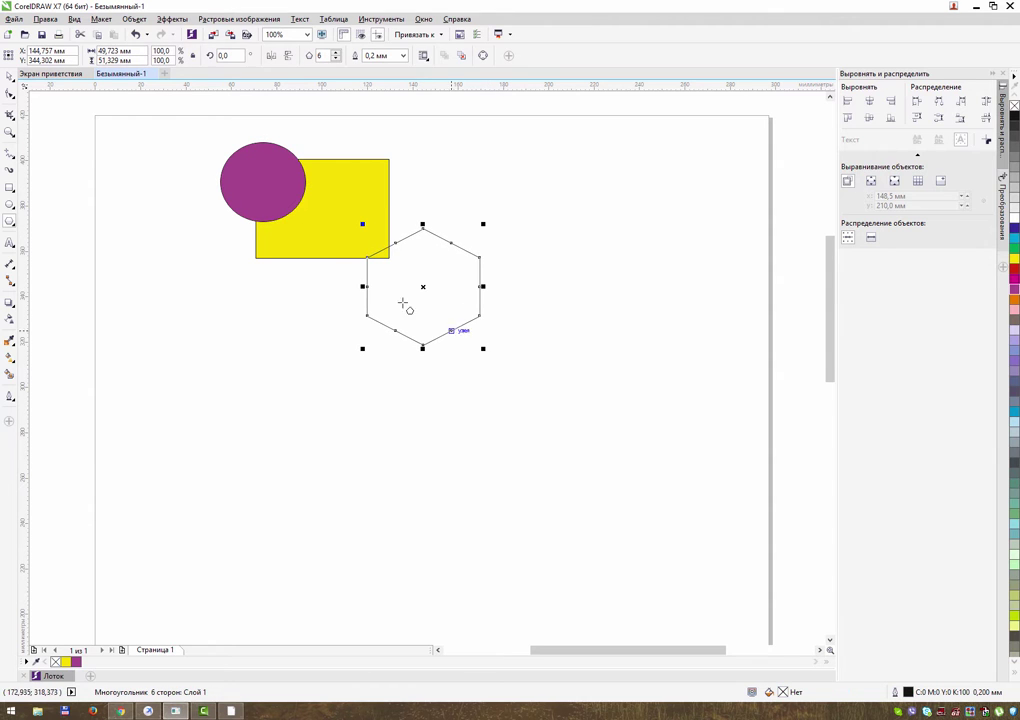
left_click(1014, 270)
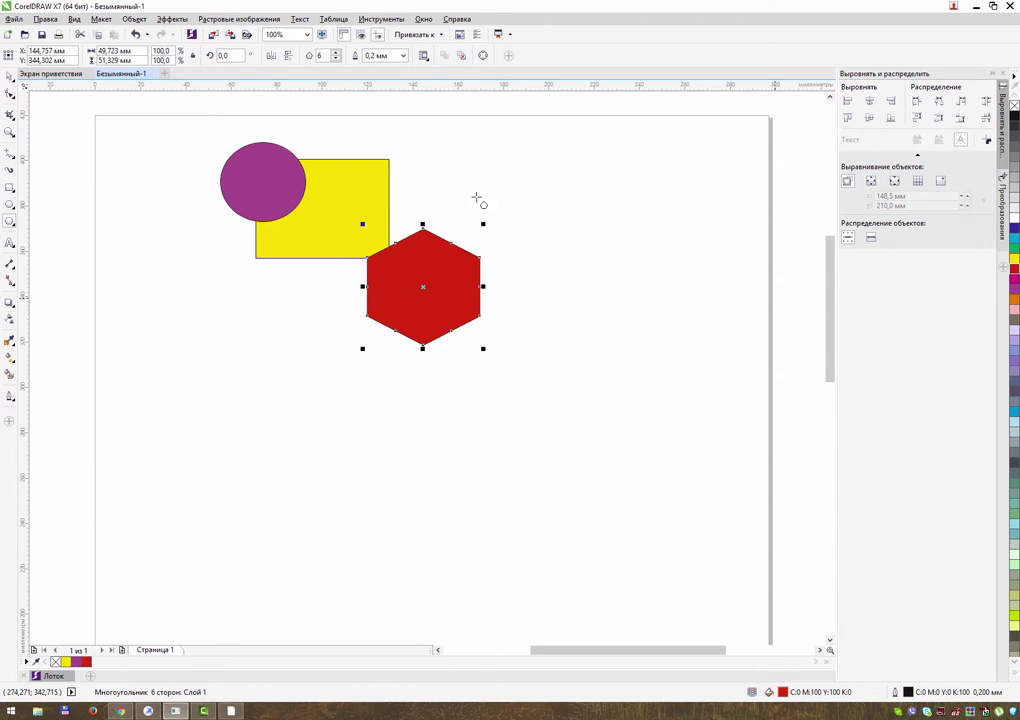
key("space")
left_click_drag(389, 281, 290, 242)
left_click(212, 180)
Duplicate the set of three shapes twice to form a row of three sets across the page
key("ctrl+a")
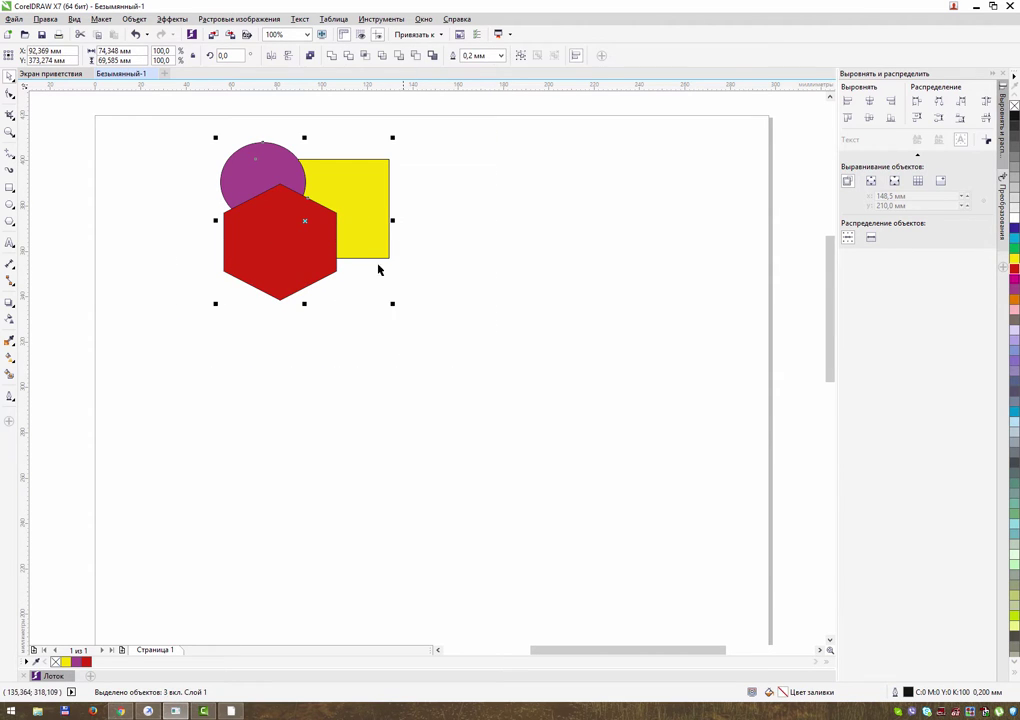
left_click_drag(358, 194, 487, 205)
key("ctrl+d")
key("ctrl+d")
Duplicate the whole row twice downward to form a grid of three rows and three columns of shape sets
left_click_drag(80, 350, 764, 112)
key("ctrl+d")
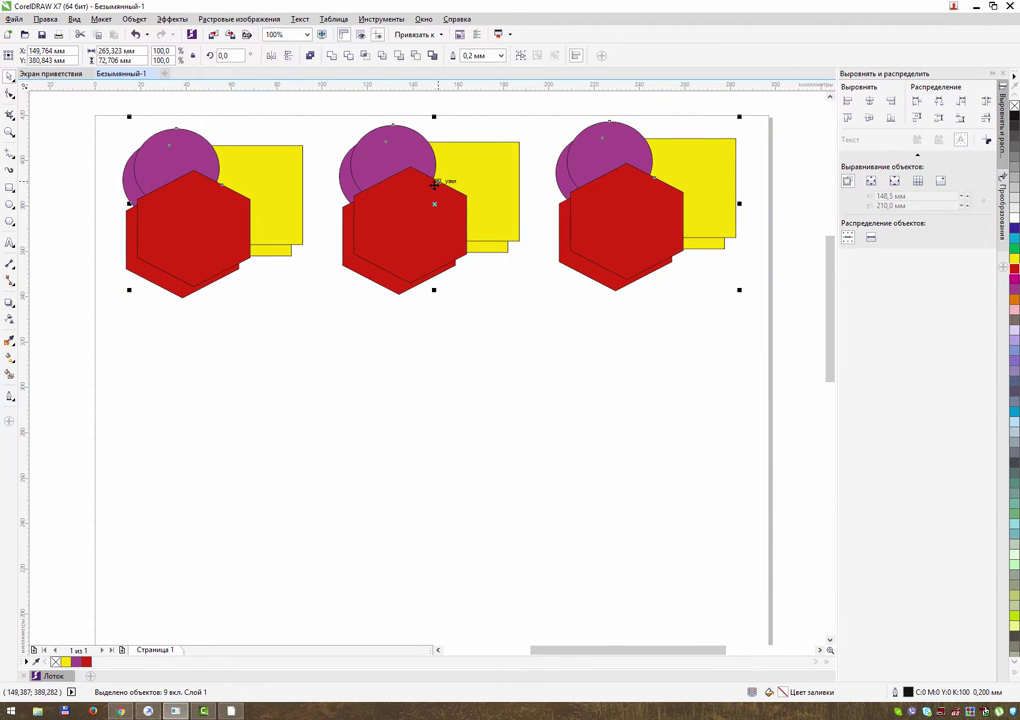
left_click_drag(439, 185, 423, 369)
key("ctrl+d")
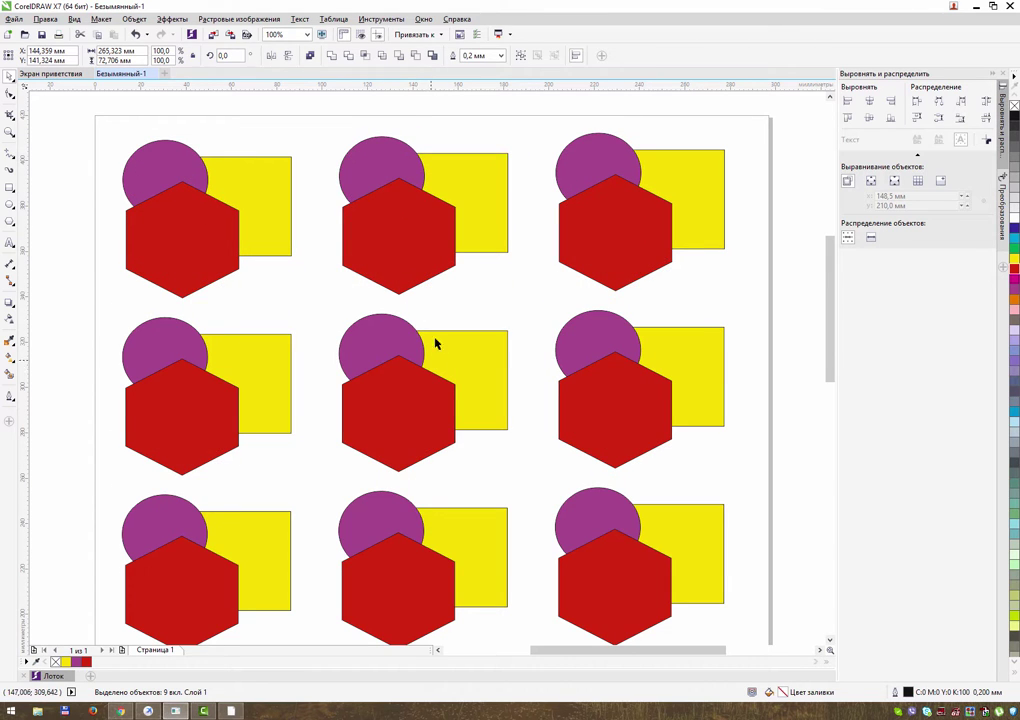
left_click(265, 145)
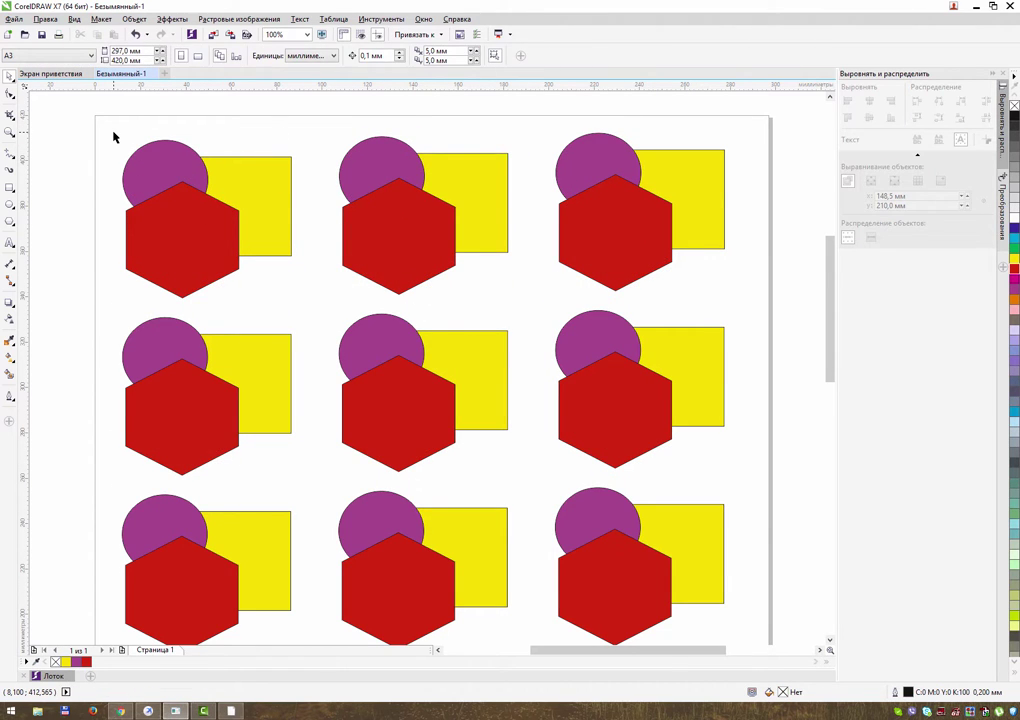
Select the ellipse and rectangle of the first set and examine the shaping commands available for them
left_click(155, 164)
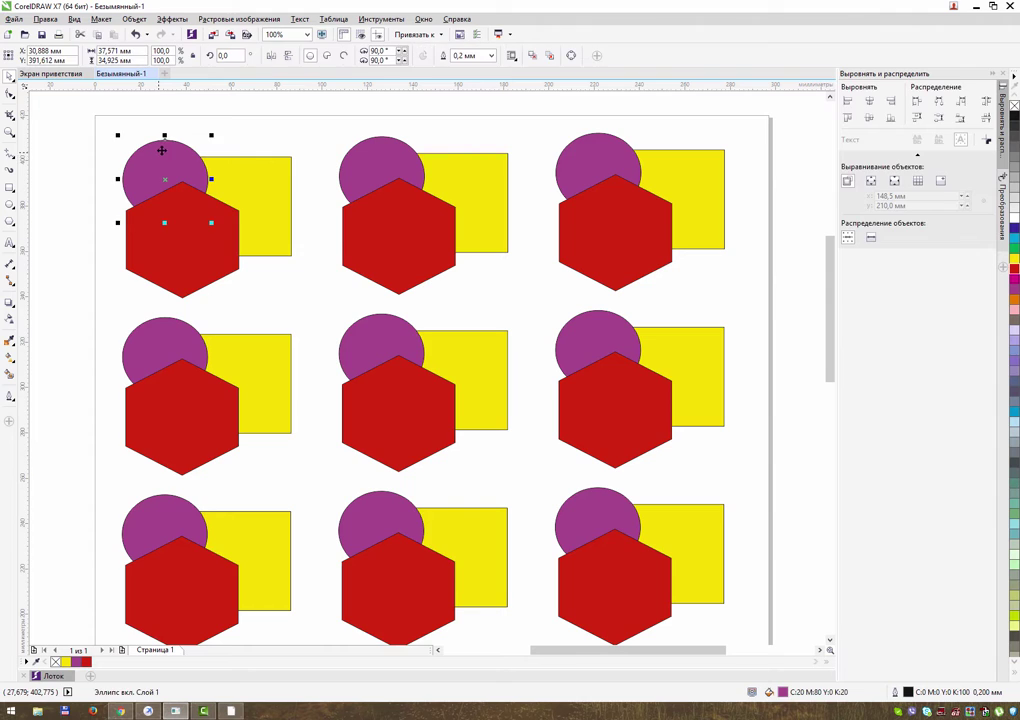
left_click(253, 178)
left_click(165, 167)
left_click(105, 125)
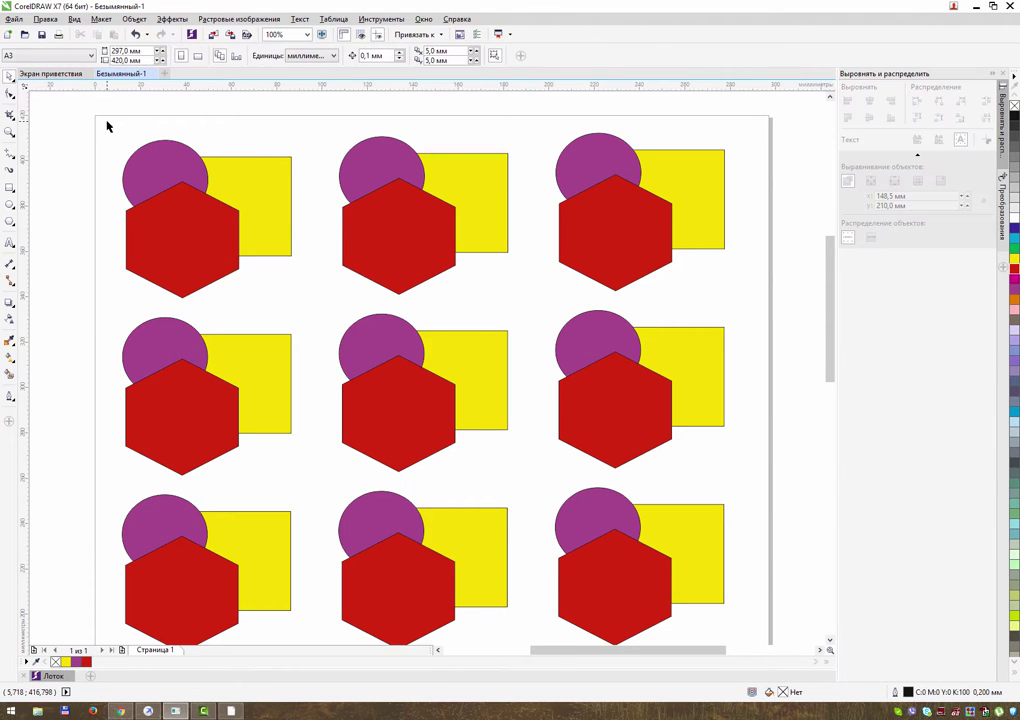
left_click(150, 160)
left_click(268, 187, "shift")
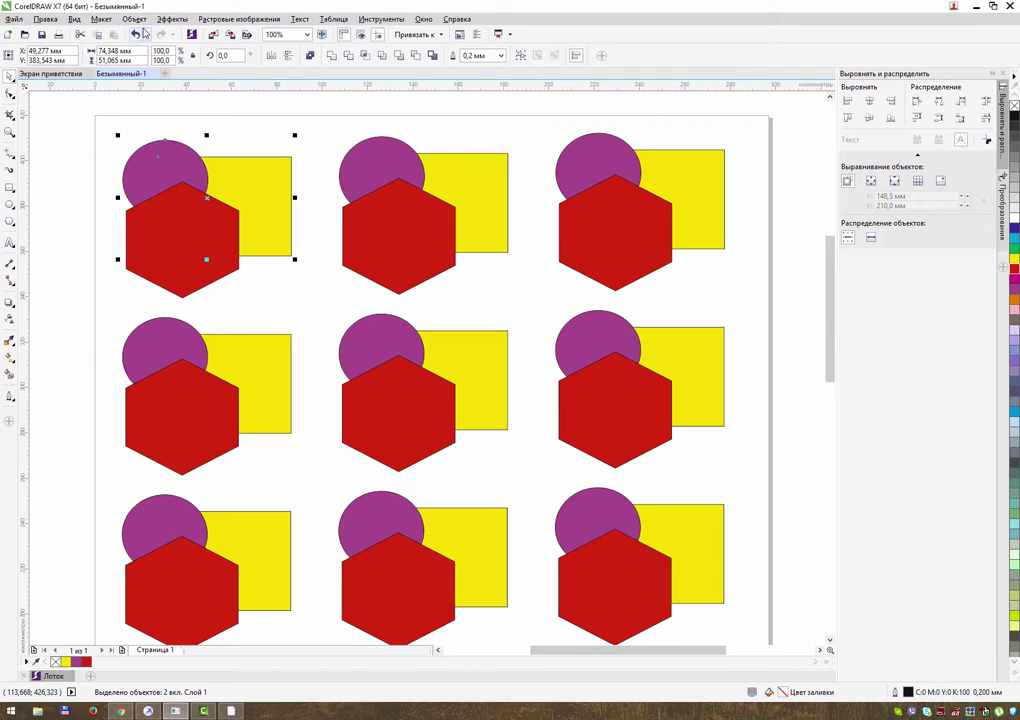
left_click(132, 20)
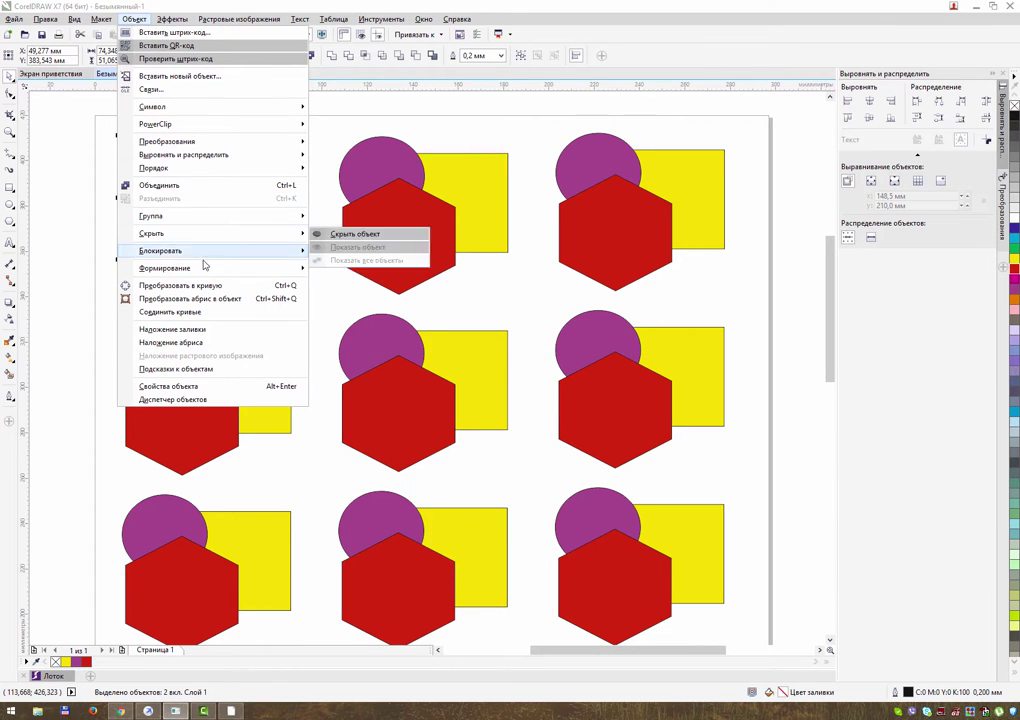
mouse_move(203, 271)
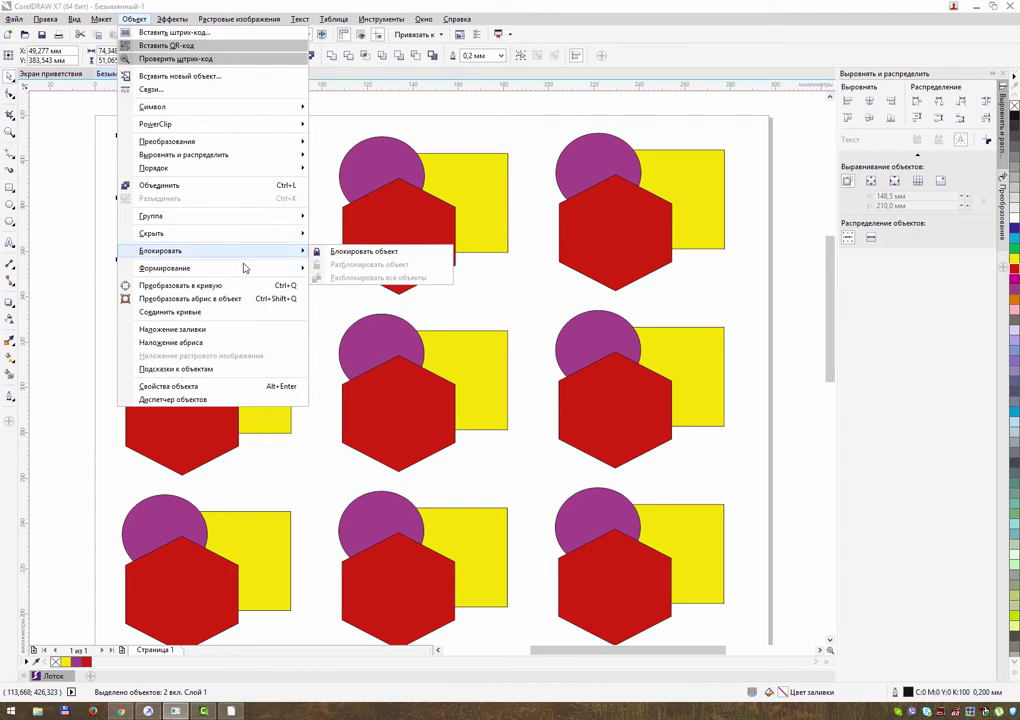
mouse_move(246, 268)
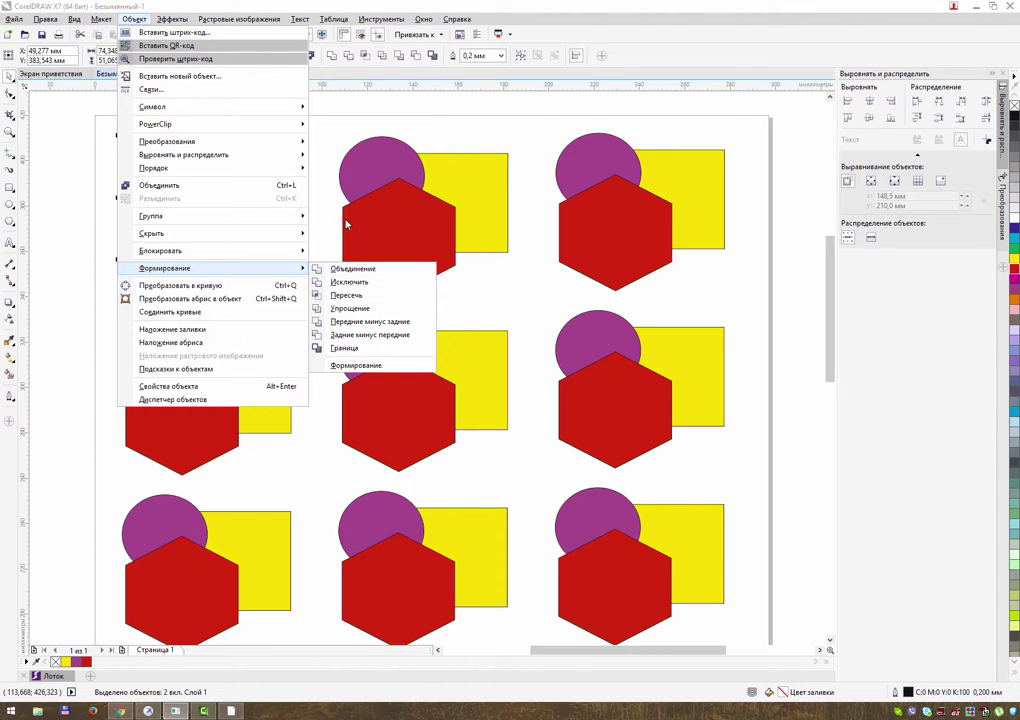
left_click(325, 202)
Weld the ellipse, rectangle and hexagon of the first set into a single shape
left_click_drag(80, 123, 321, 310)
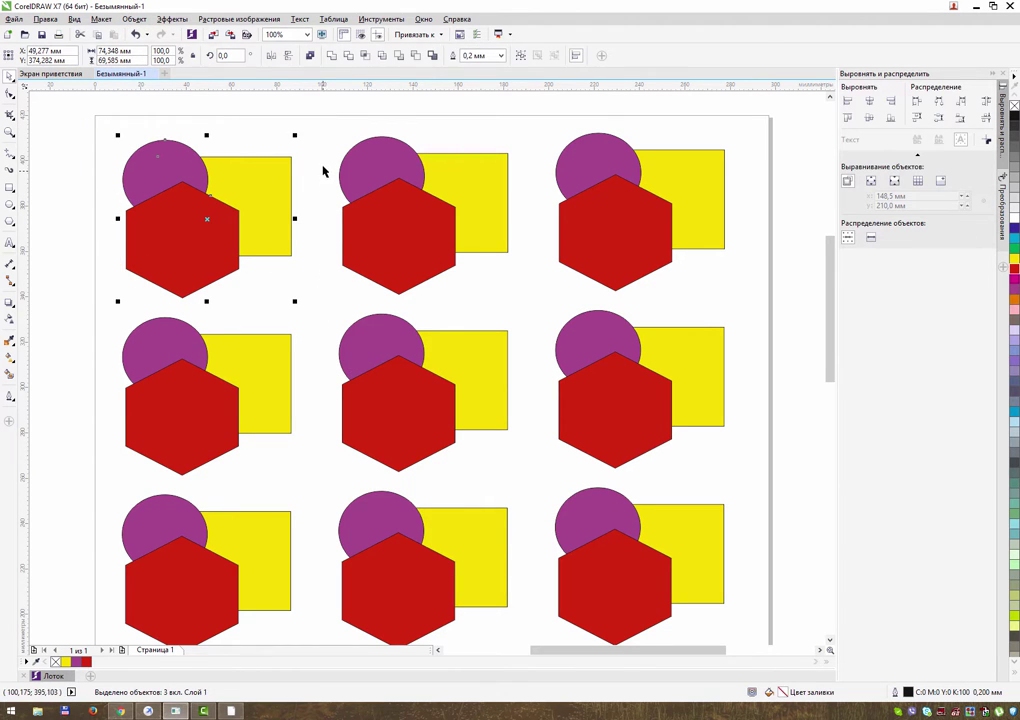
left_click(331, 57)
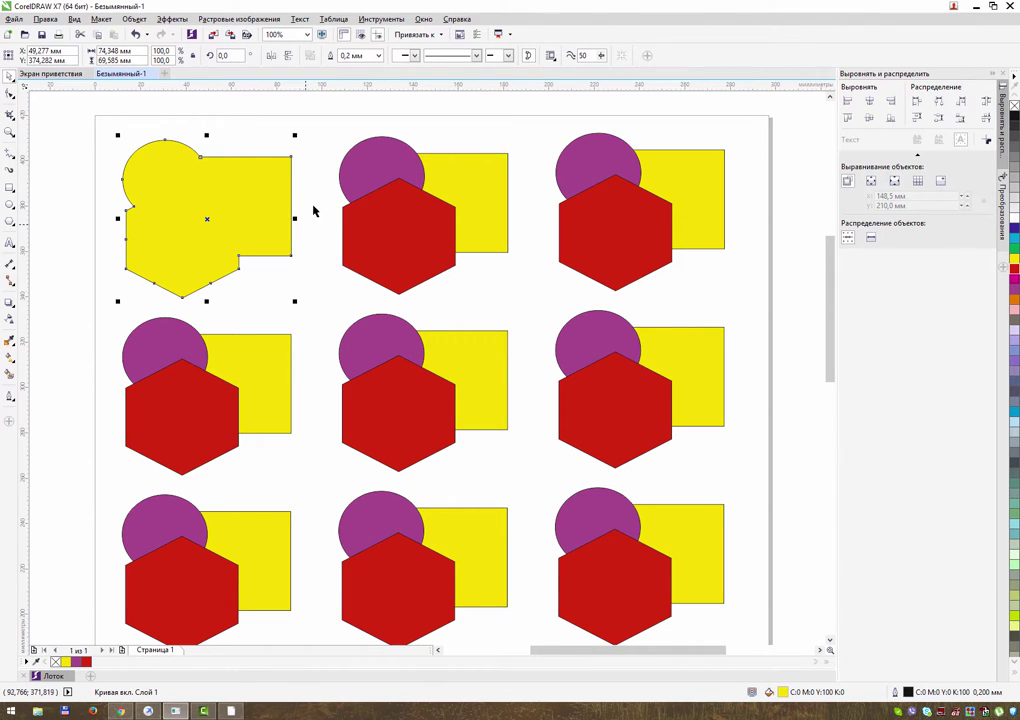
left_click(262, 134)
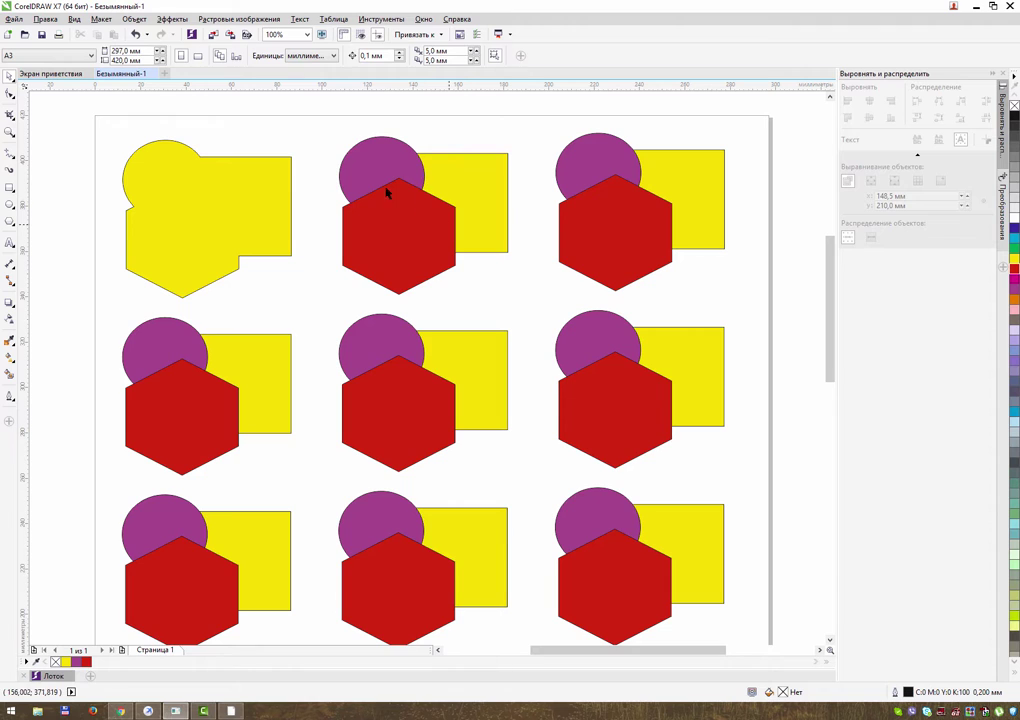
Trim the rectangle of the second set in the first row with its ellipse and hexagon
left_click_drag(330, 130, 535, 315)
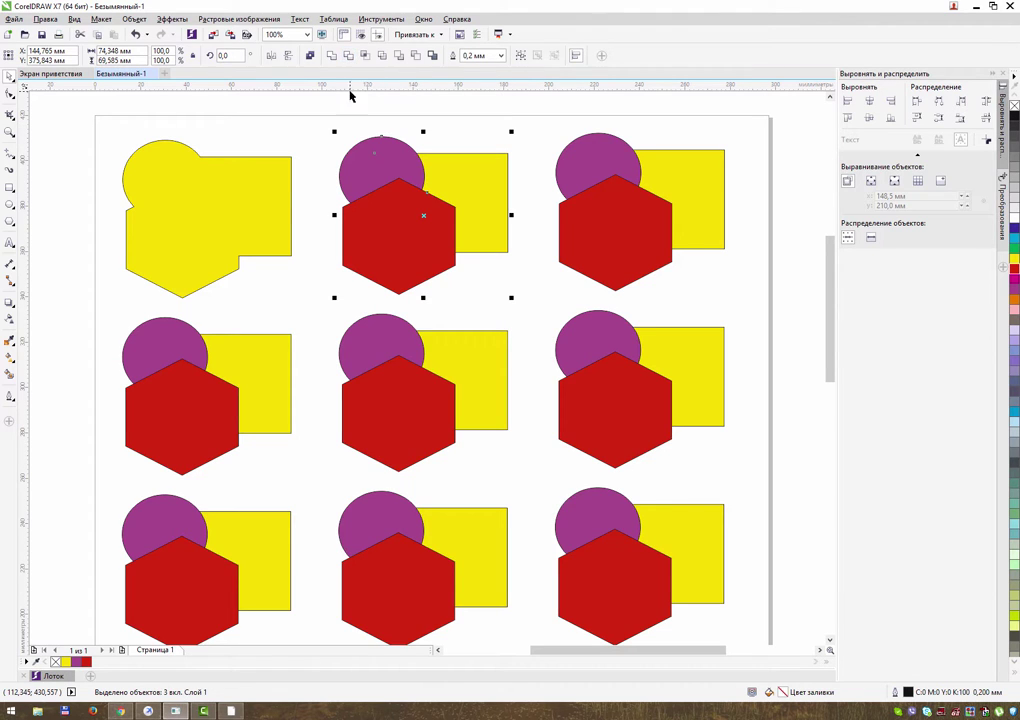
left_click(134, 19)
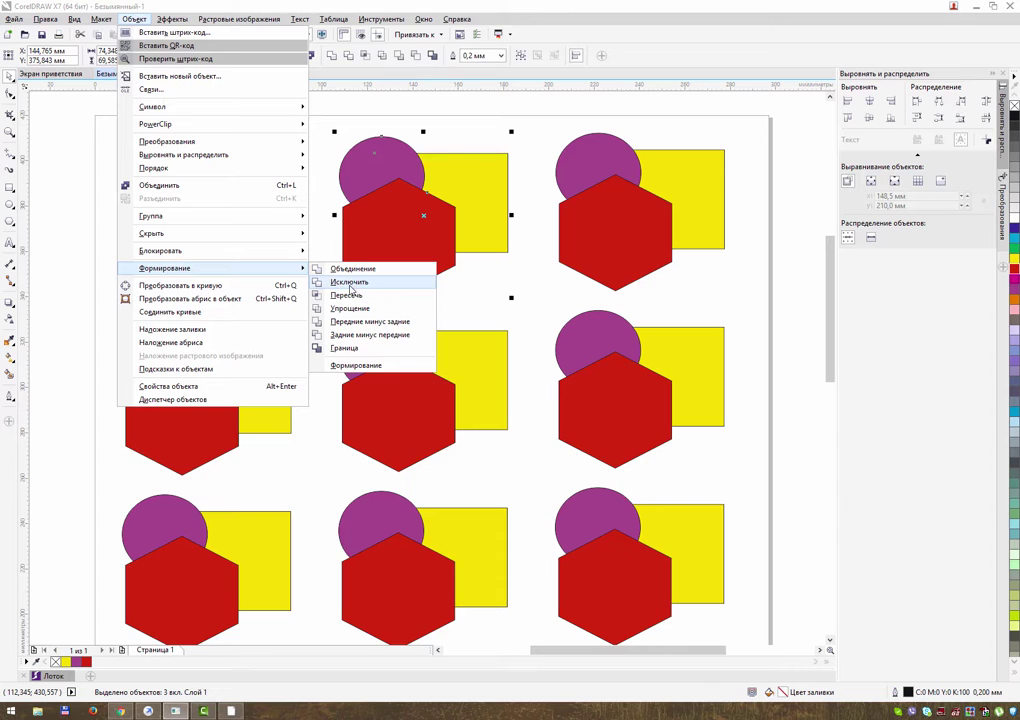
left_click(352, 268)
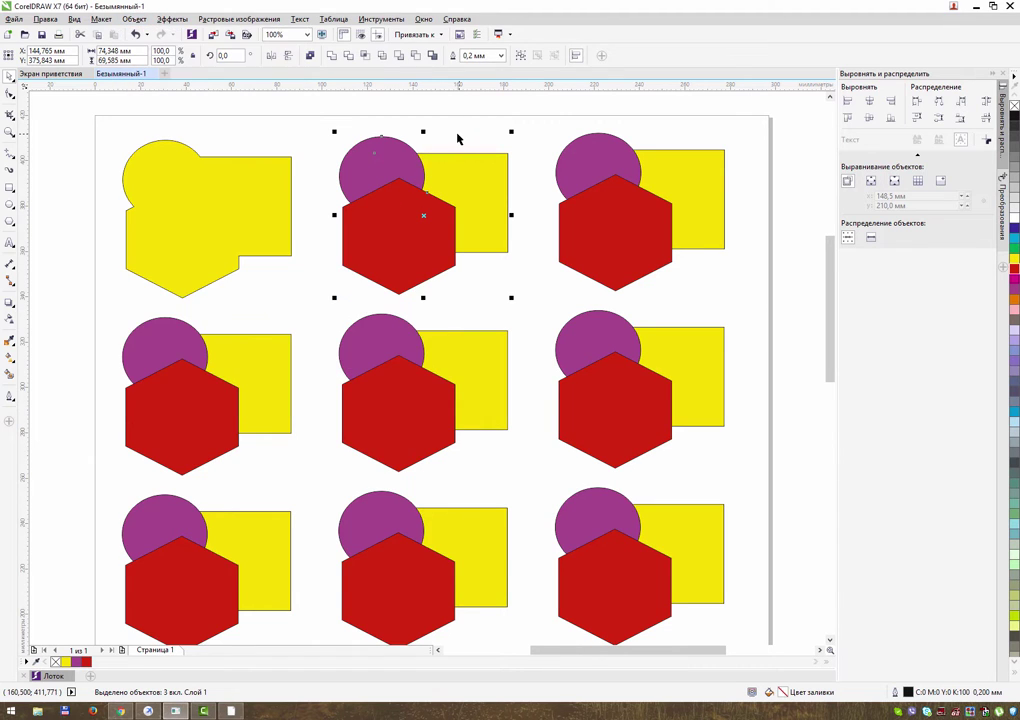
left_click(349, 56)
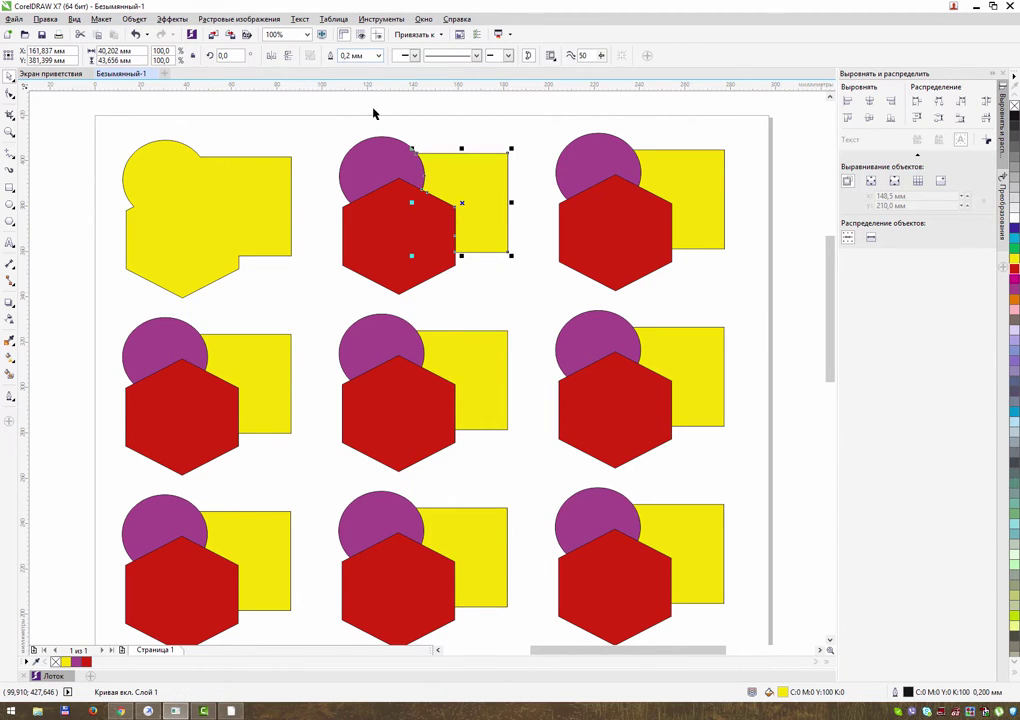
Move the trimmed rectangle, hexagon and ellipse of the second set apart, and bring them back close together
left_click_drag(459, 204, 481, 190)
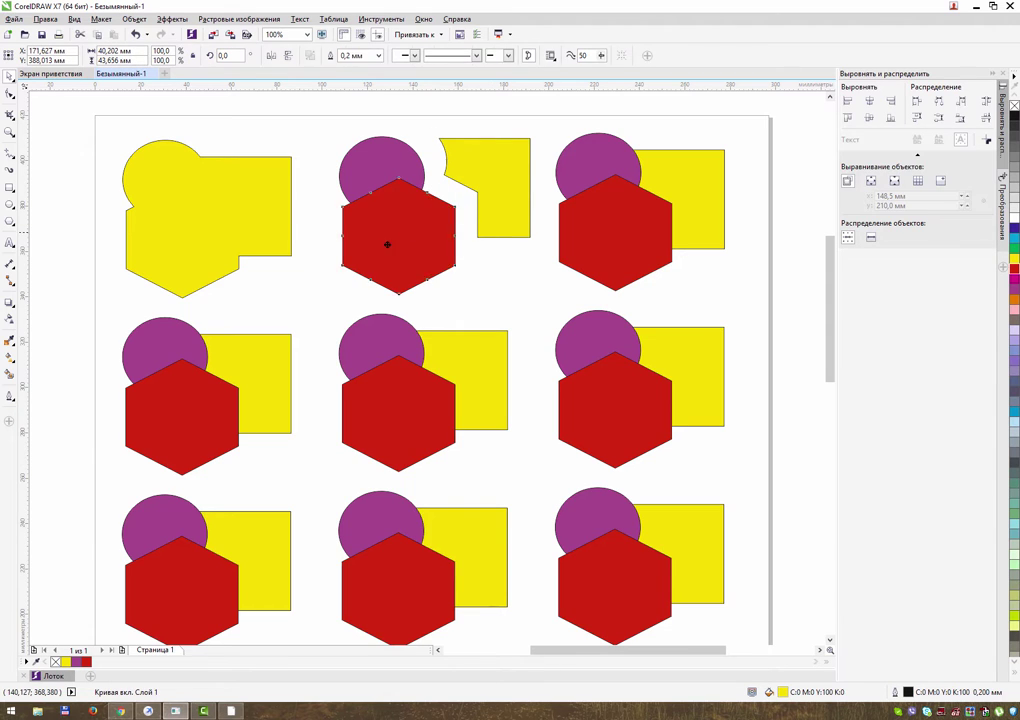
left_click_drag(387, 244, 336, 264)
left_click_drag(387, 189, 343, 162)
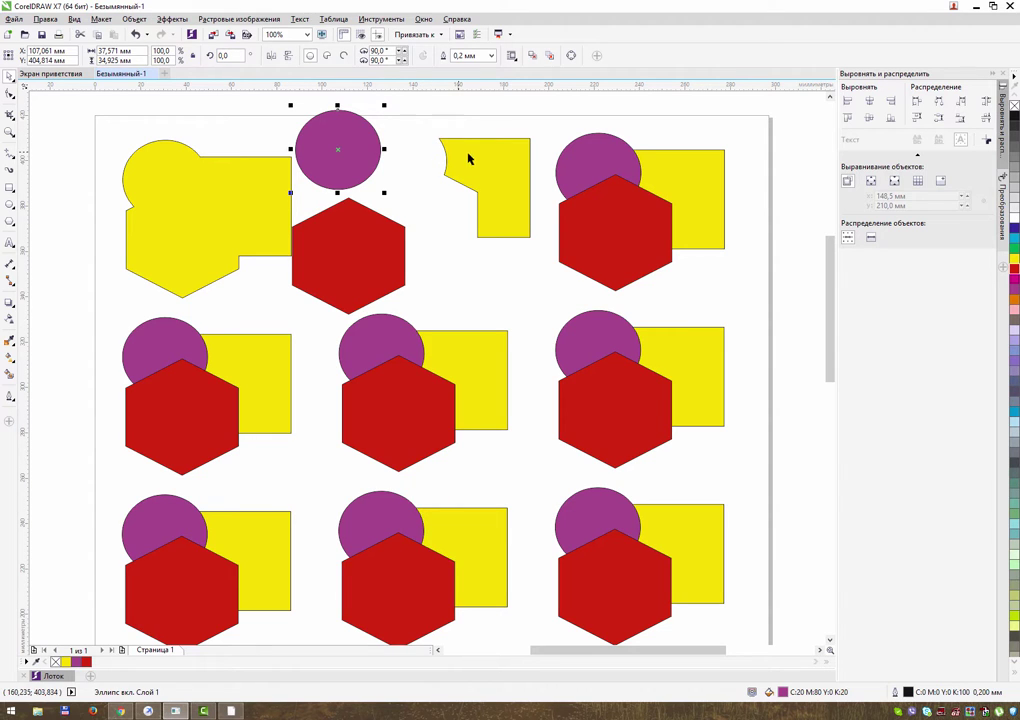
left_click_drag(468, 158, 443, 147)
left_click_drag(354, 150, 402, 173)
mouse_move(385, 224)
left_mouse_down()
mouse_move(408, 184)
mouse_move(373, 276)
mouse_move(370, 229)
left_mouse_up()
Reposition the ellipse and hexagon of the third set so that all three shapes share a common overlap
left_click_drag(536, 116, 760, 298)
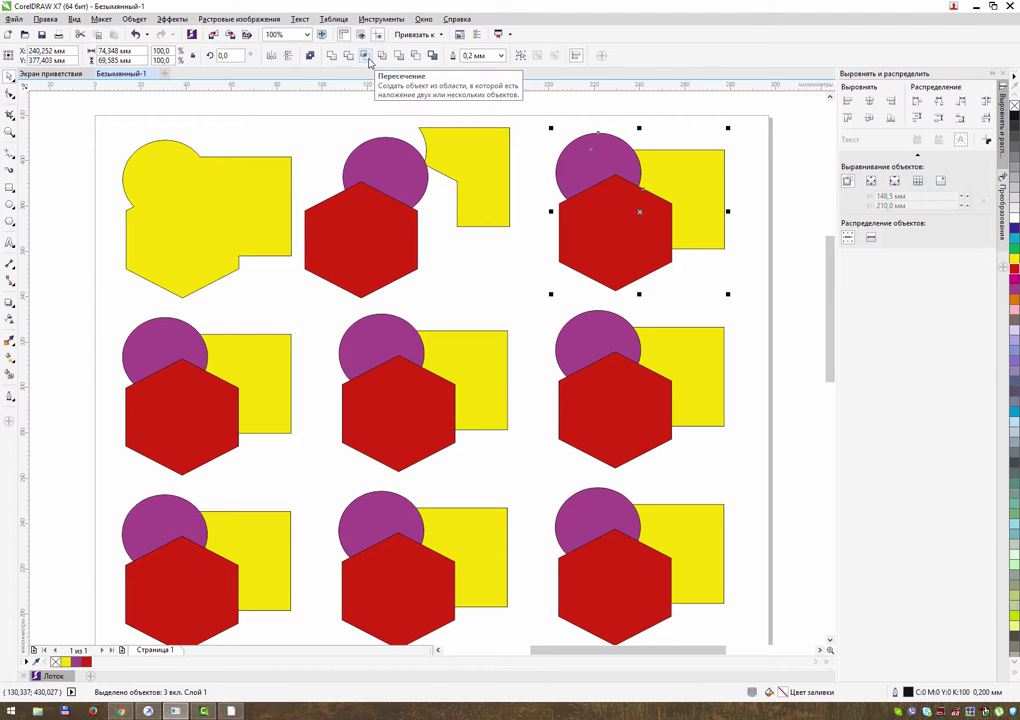
mouse_move(639, 216)
left_mouse_down()
mouse_move(622, 225)
mouse_move(632, 212)
left_mouse_up()
left_click(744, 223)
mouse_move(620, 166)
left_mouse_down()
mouse_move(640, 160)
mouse_move(631, 157)
left_mouse_up()
left_click(628, 214)
left_click_drag(628, 214, 617, 214)
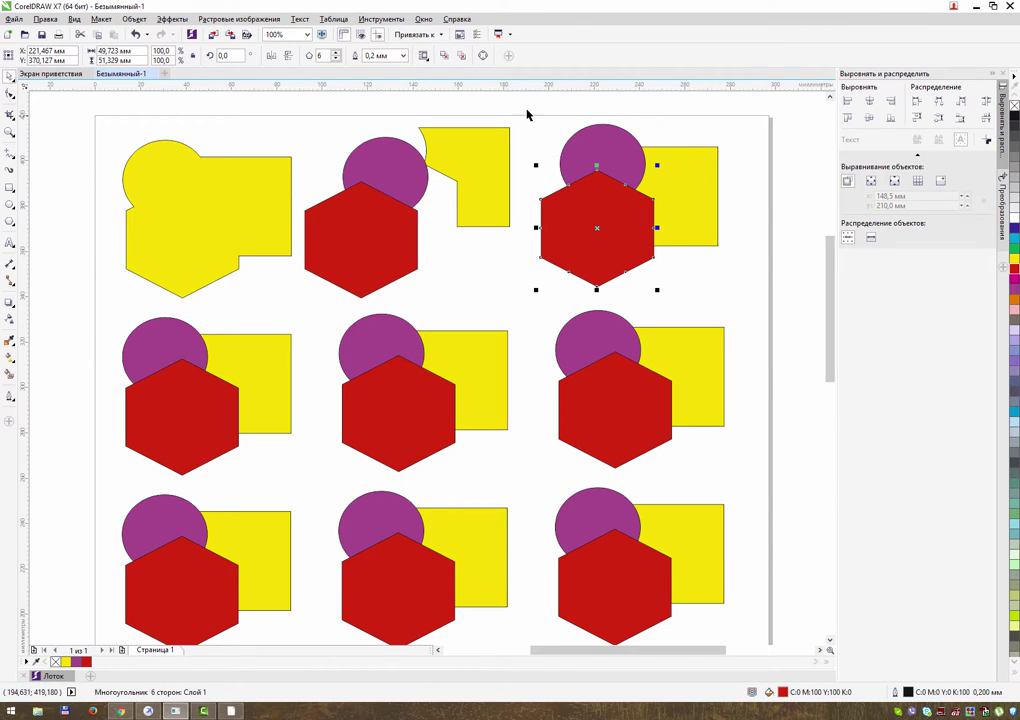
Intersect the three shapes of the third set and move the originals away to isolate the intersection piece
left_click_drag(527, 113, 745, 297)
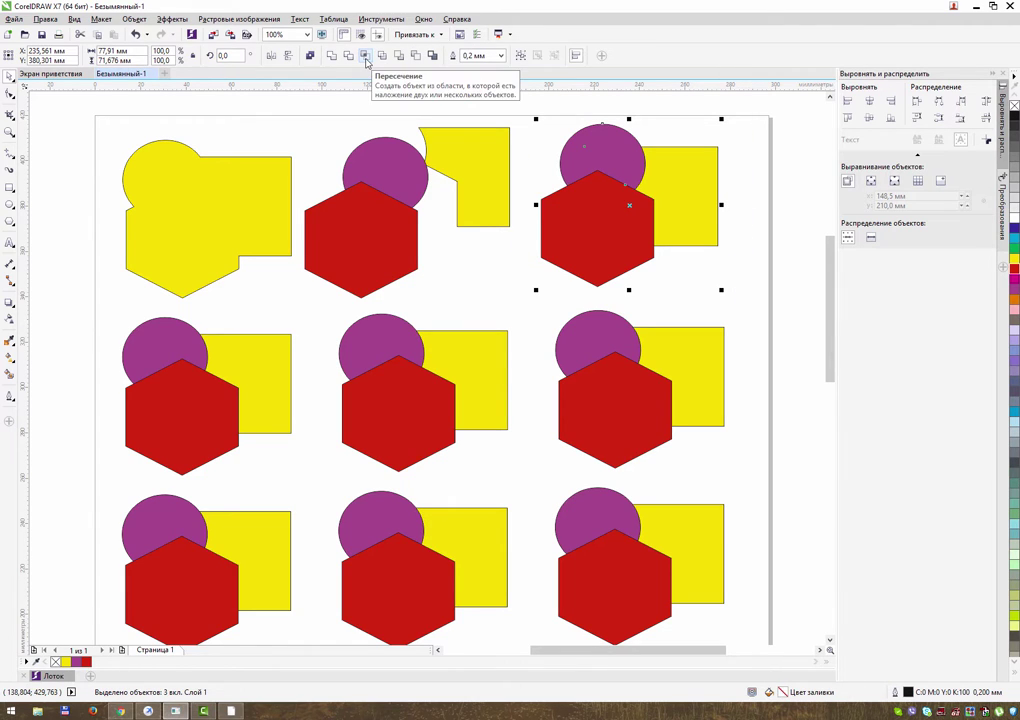
left_click(366, 58)
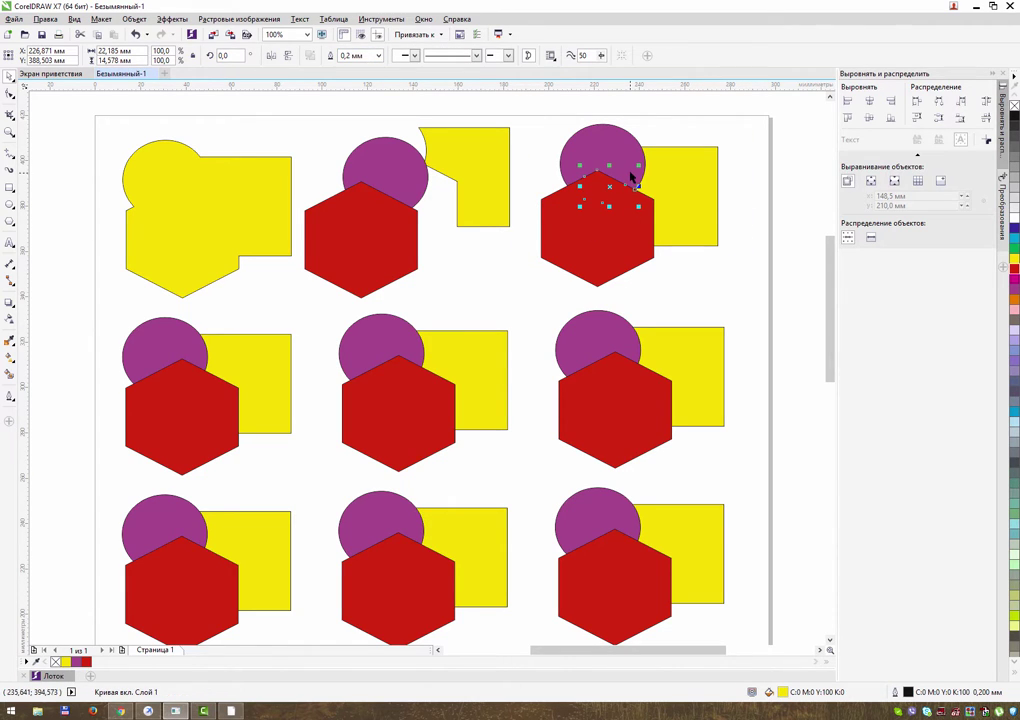
left_click_drag(626, 146, 745, 132)
left_click_drag(712, 224, 786, 268)
left_click_drag(603, 219, 546, 248)
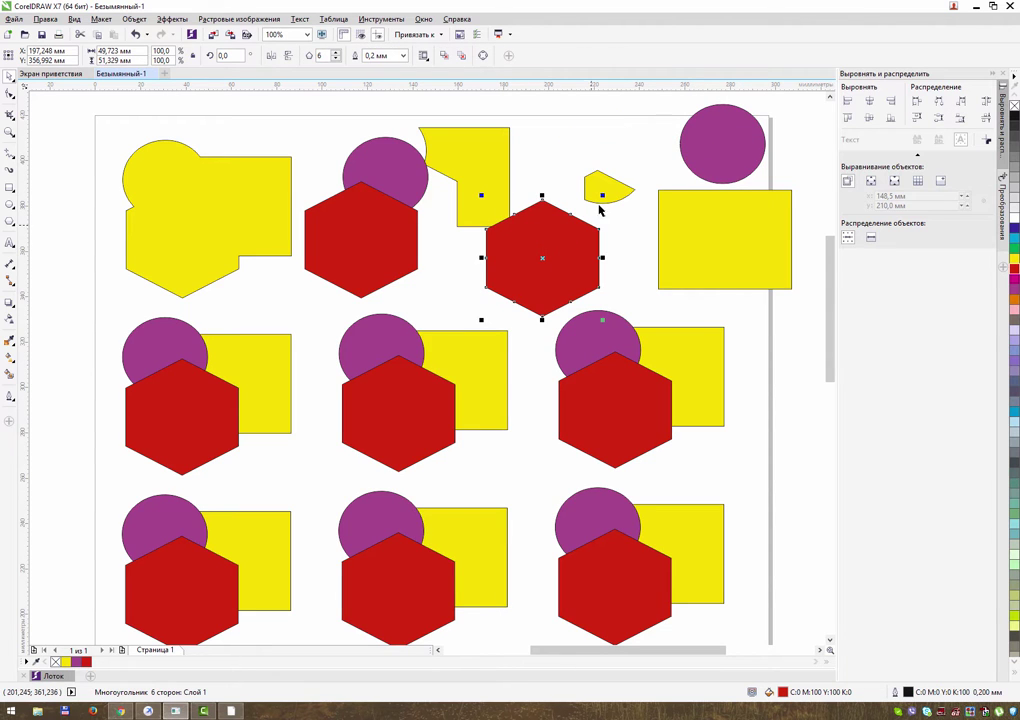
left_click_drag(601, 207, 616, 161)
left_click_drag(556, 244, 643, 141)
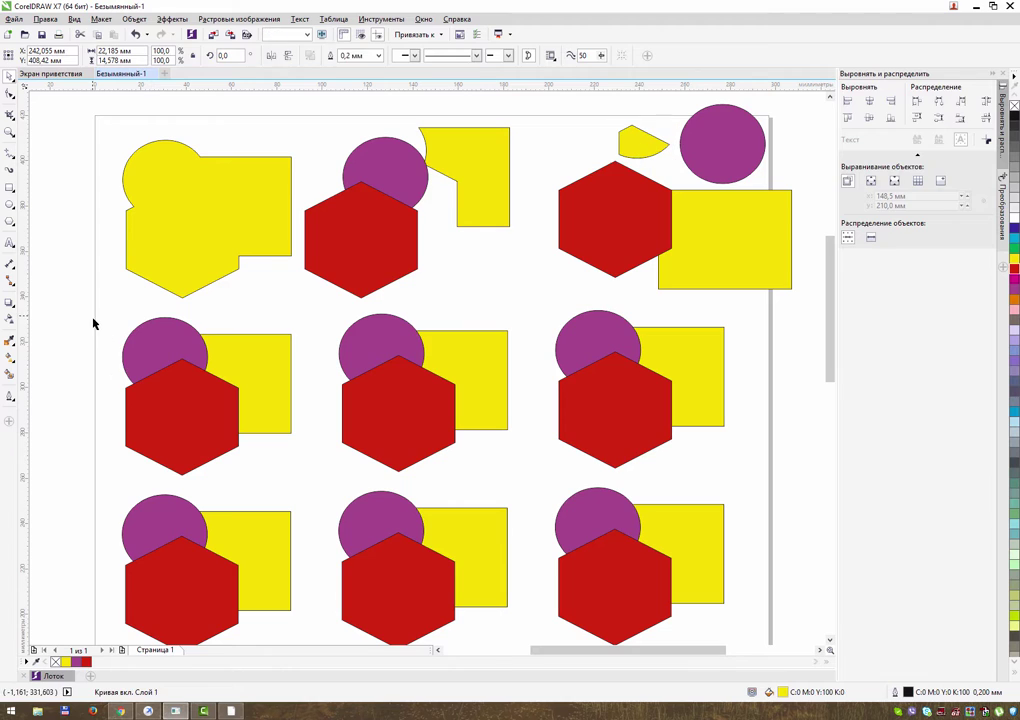
Simplify the first set in the second row and move its rectangle, ellipse and hexagon pieces apart
left_click_drag(96, 310, 307, 482)
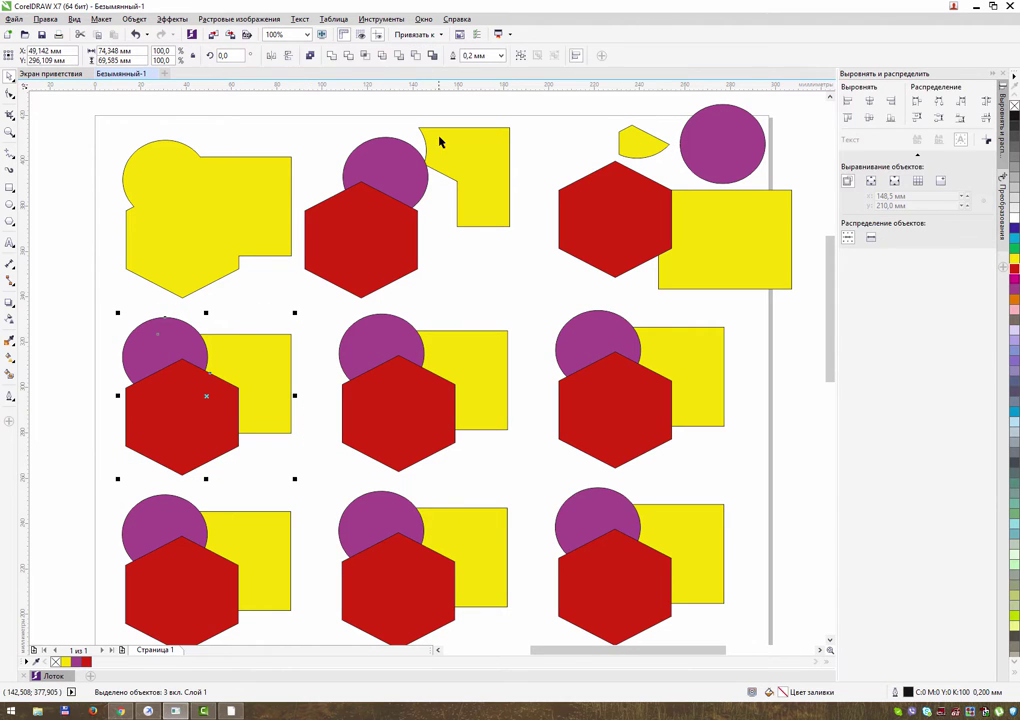
left_click(381, 57)
left_click_drag(257, 357, 309, 329)
left_click_drag(170, 341, 80, 295)
left_click_drag(183, 383, 205, 373)
left_click_drag(310, 321, 273, 327)
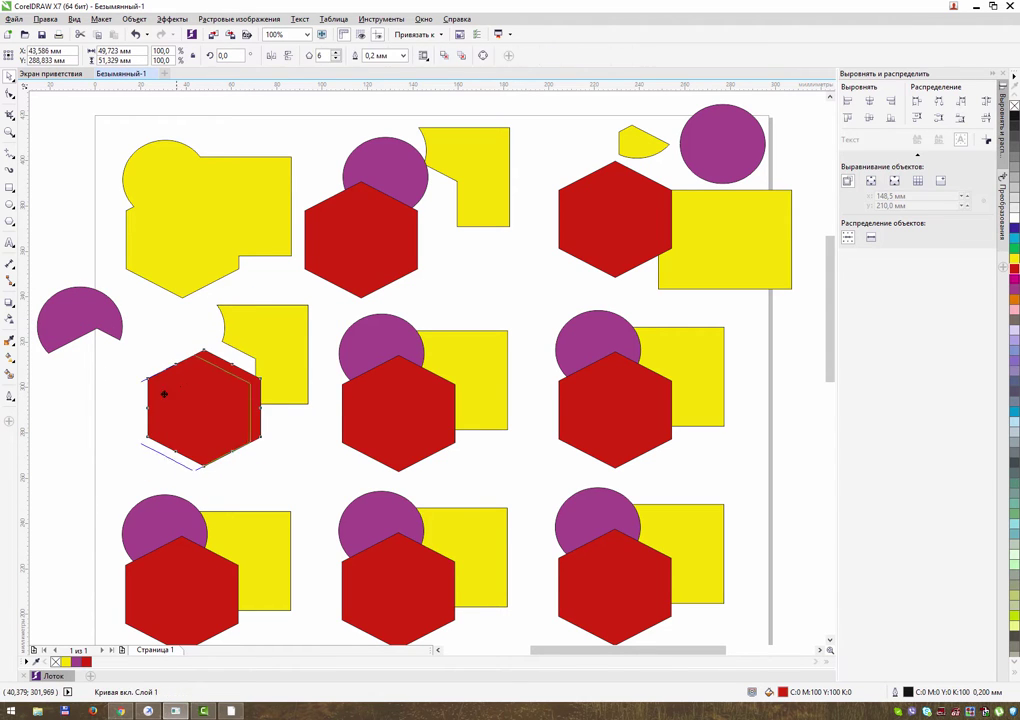
Move the hexagon and the cut ellipse of the simplified set closer together beside the cut rectangle
left_click_drag(164, 392, 114, 403)
left_click_drag(82, 322, 148, 337)
left_click_drag(182, 392, 192, 388)
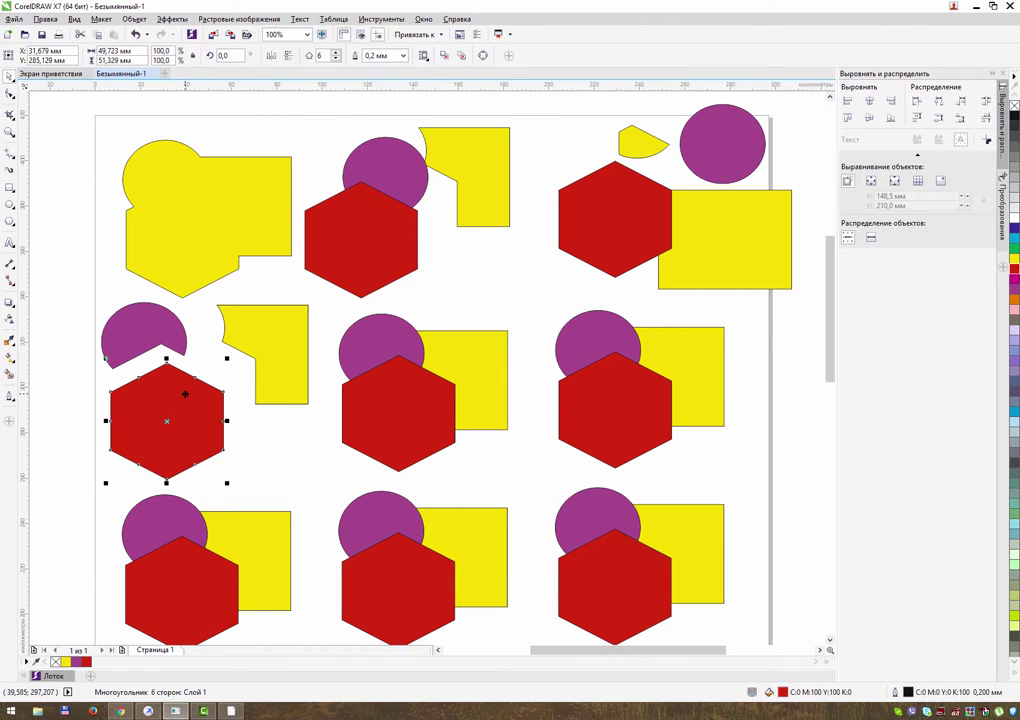
Undo the latest moves of the simplified set's pieces
key("ctrl+z")
key("ctrl+z")
key("ctrl+z")
key("ctrl+z")
key("ctrl+z")
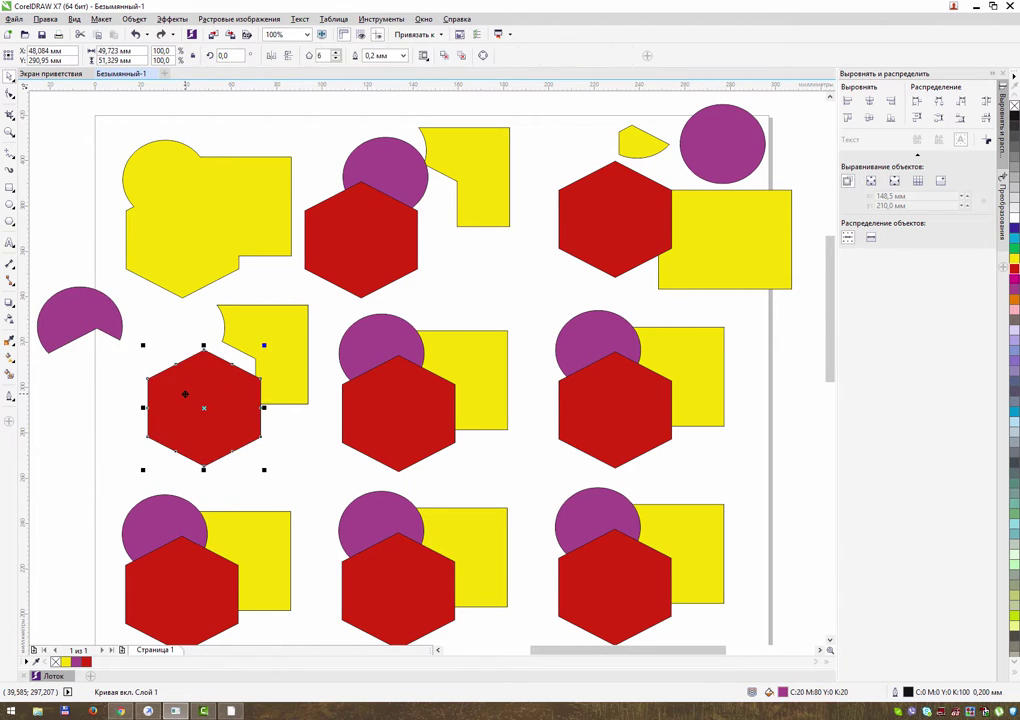
Undo the remaining moves of the simplified set and shift only its cut rectangle slightly away from the ellipse and hexagon
key("ctrl+z")
key("ctrl+z")
key("ctrl+z")
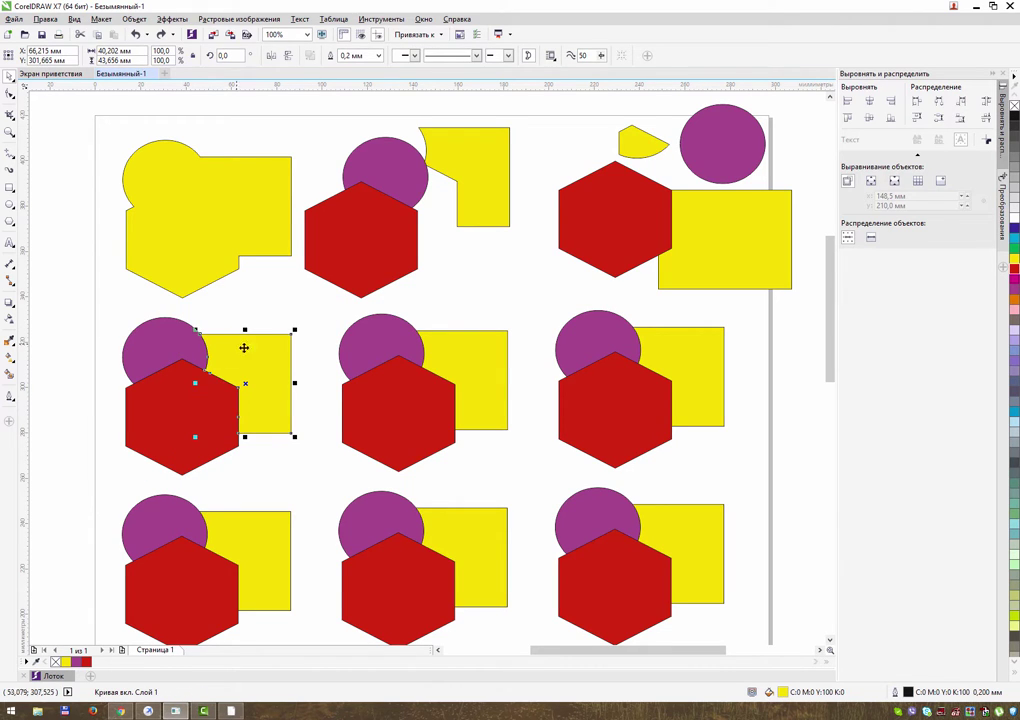
left_click_drag(244, 347, 258, 345)
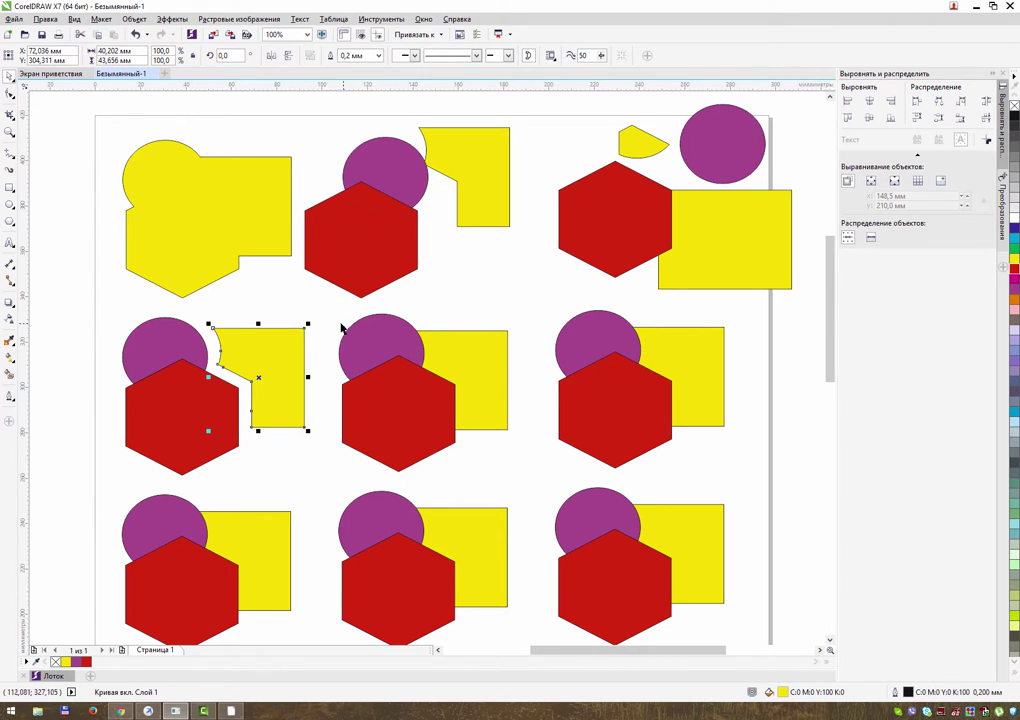
Apply Front Minus Back to the middle set of the second row and Back Minus Front to the third set
left_click_drag(327, 310, 523, 480)
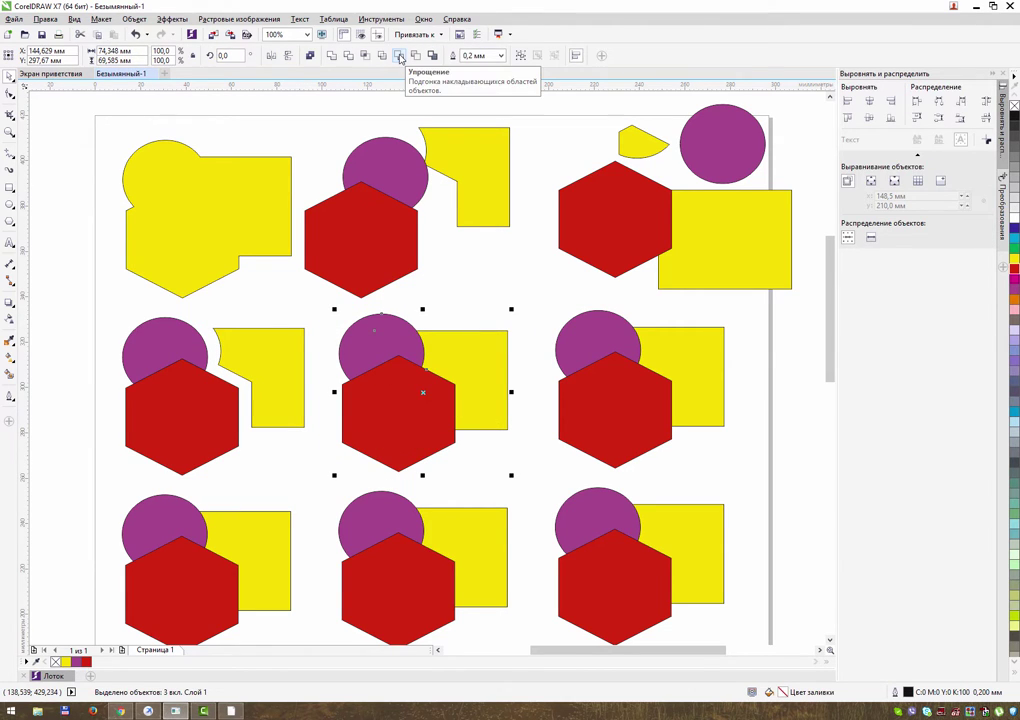
left_click(400, 58)
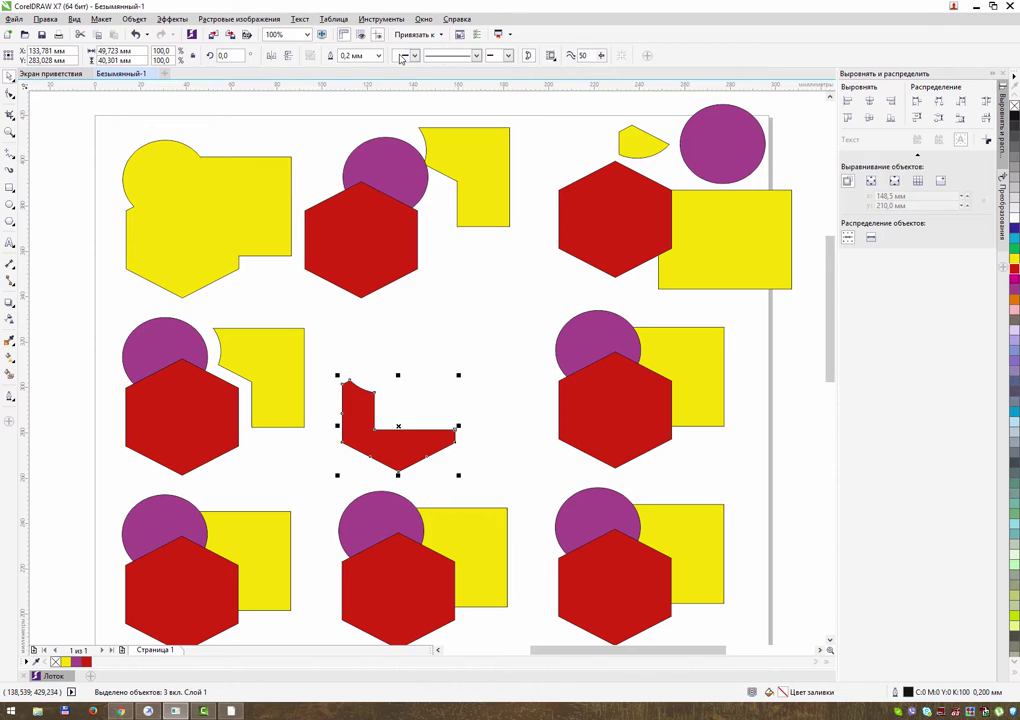
left_click_drag(535, 305, 763, 474)
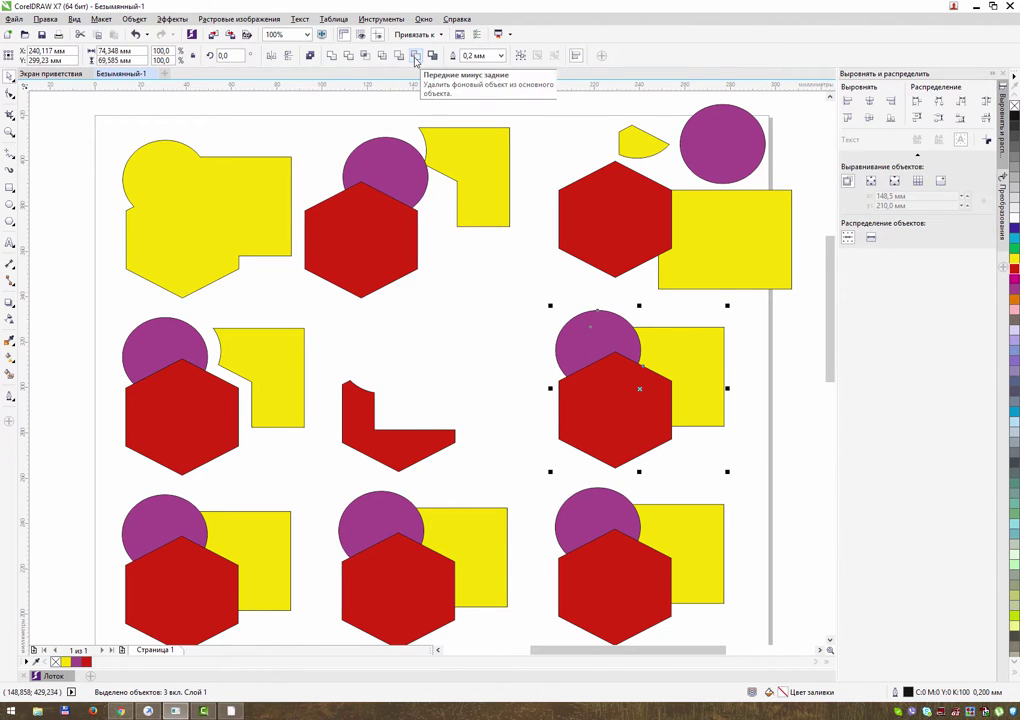
left_click(415, 57)
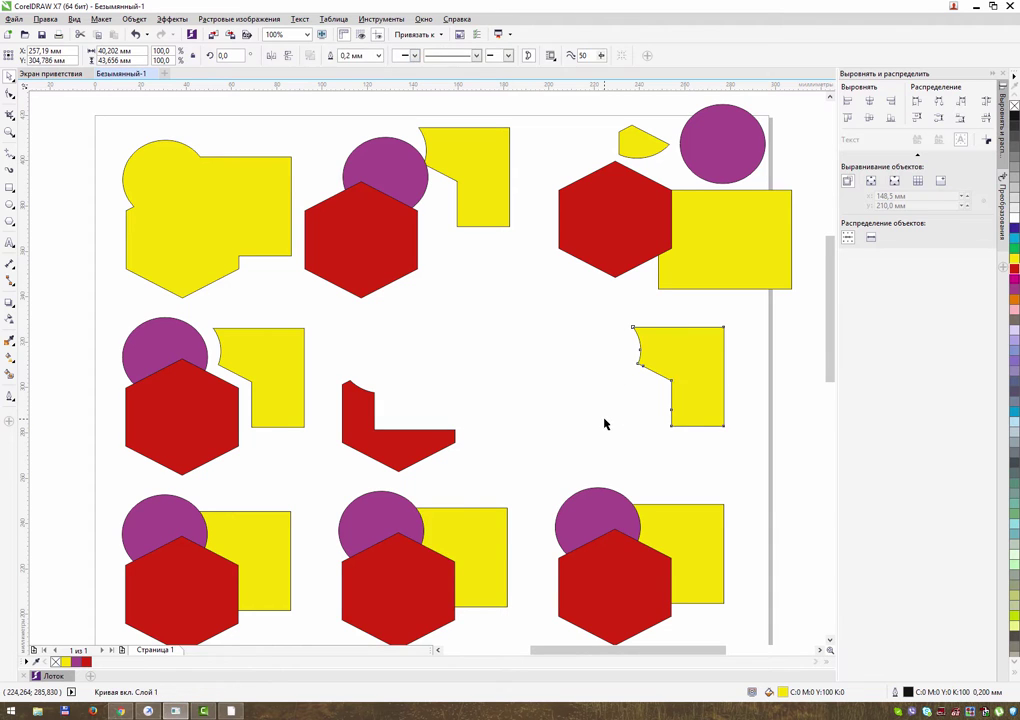
Shift the leftover yellow rectangle piece and the leftover red hexagon piece of the second row slightly
left_click(603, 421)
mouse_move(688, 360)
left_mouse_down()
mouse_move(660, 353)
mouse_move(671, 355)
left_mouse_up()
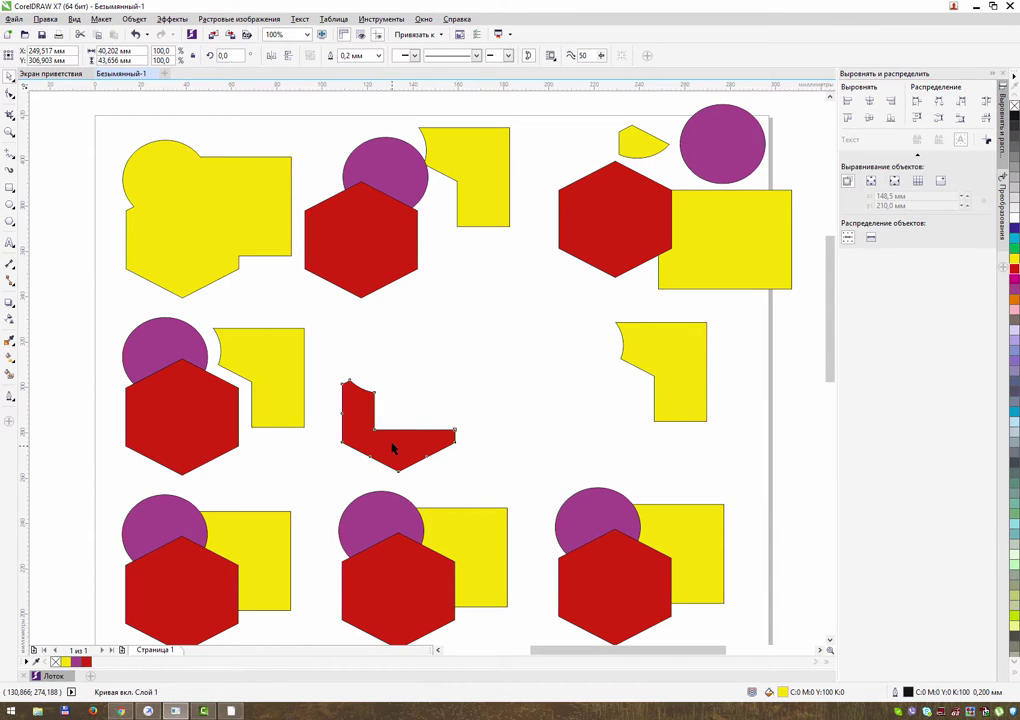
left_click_drag(394, 446, 399, 426)
left_click(134, 19)
mouse_move(211, 252)
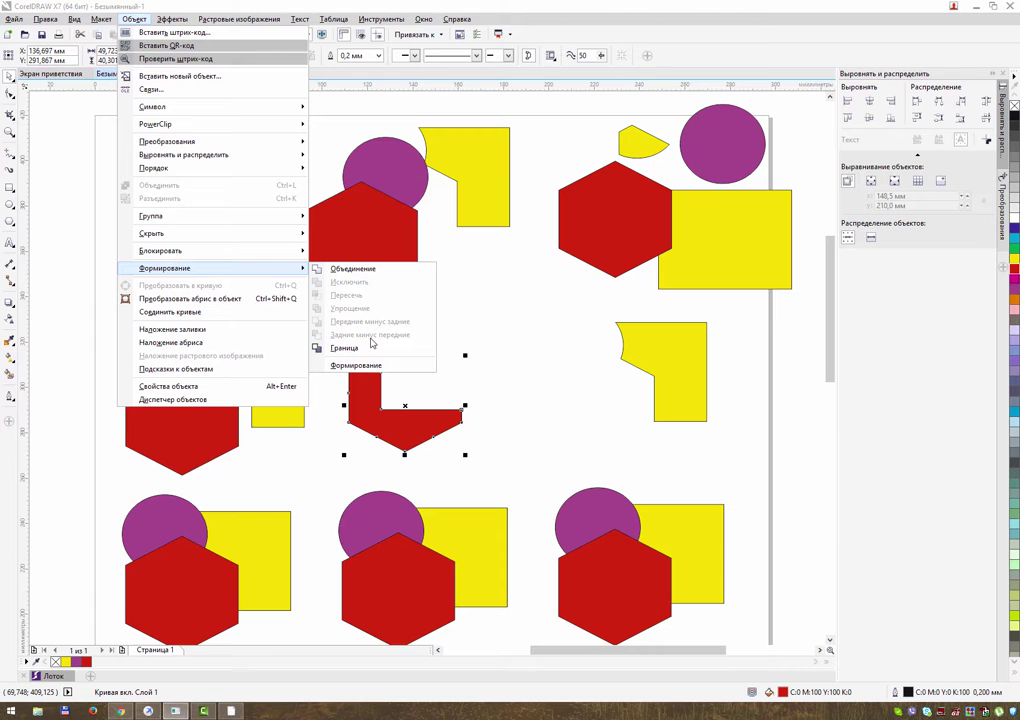
left_click(283, 465)
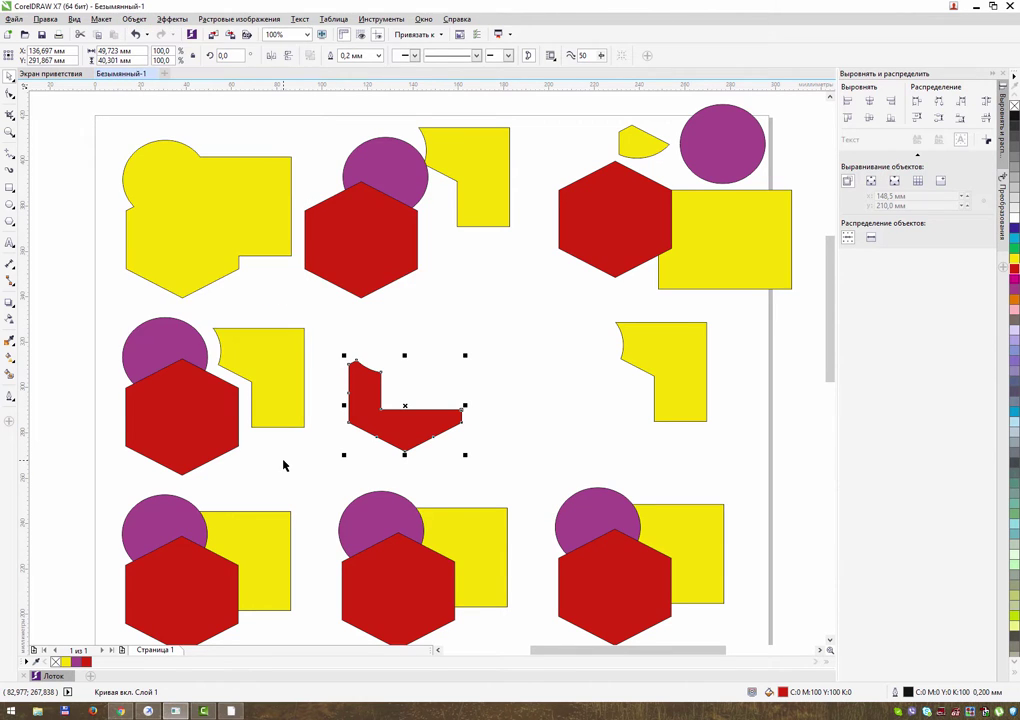
Create a boundary outline around the first set of the third row and move it out beside the shapes
scroll(297, 476, "down", 3)
left_click_drag(126, 371, 340, 538)
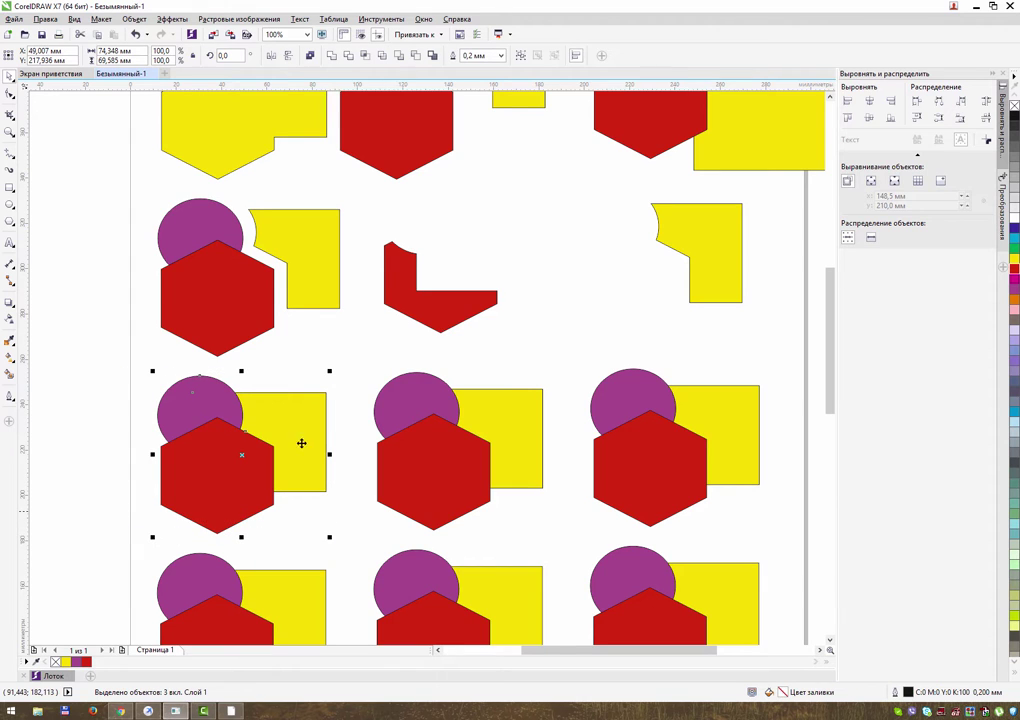
left_click(433, 55)
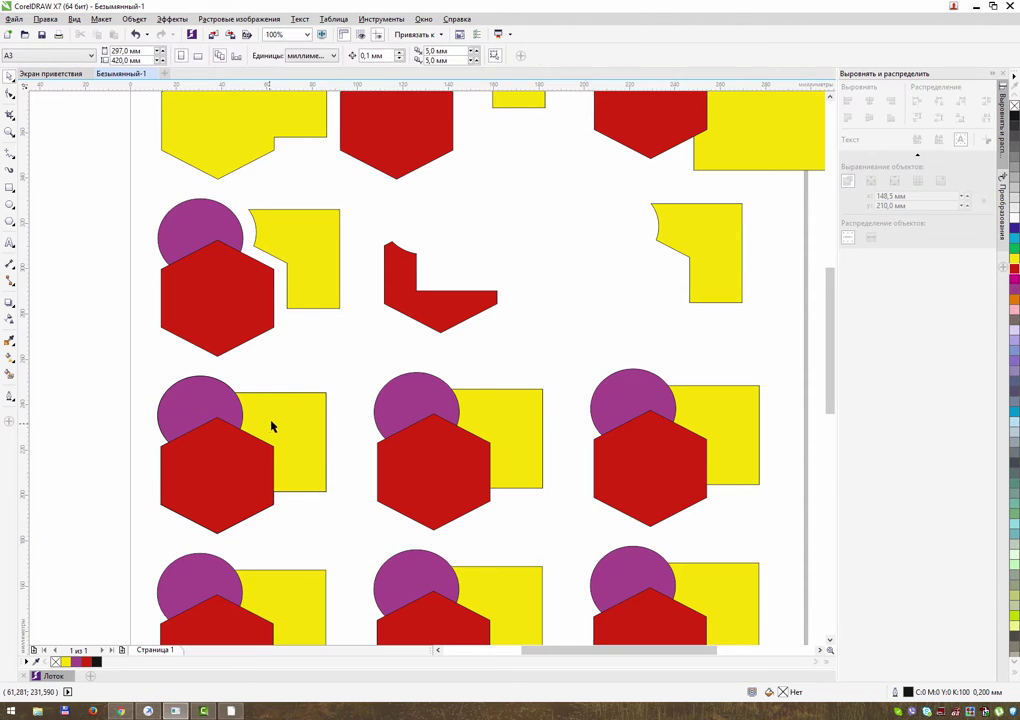
left_click_drag(273, 424, 153, 396)
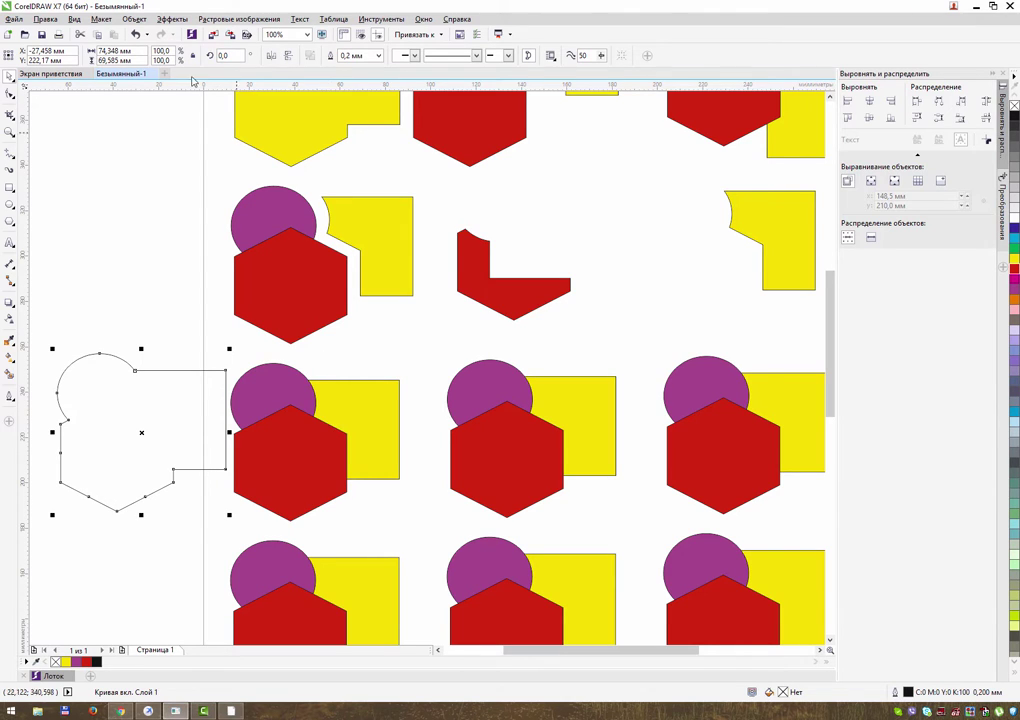
Bring up the detailed Shaping settings with the middle set of the third row selected
left_click_drag(426, 340, 631, 516)
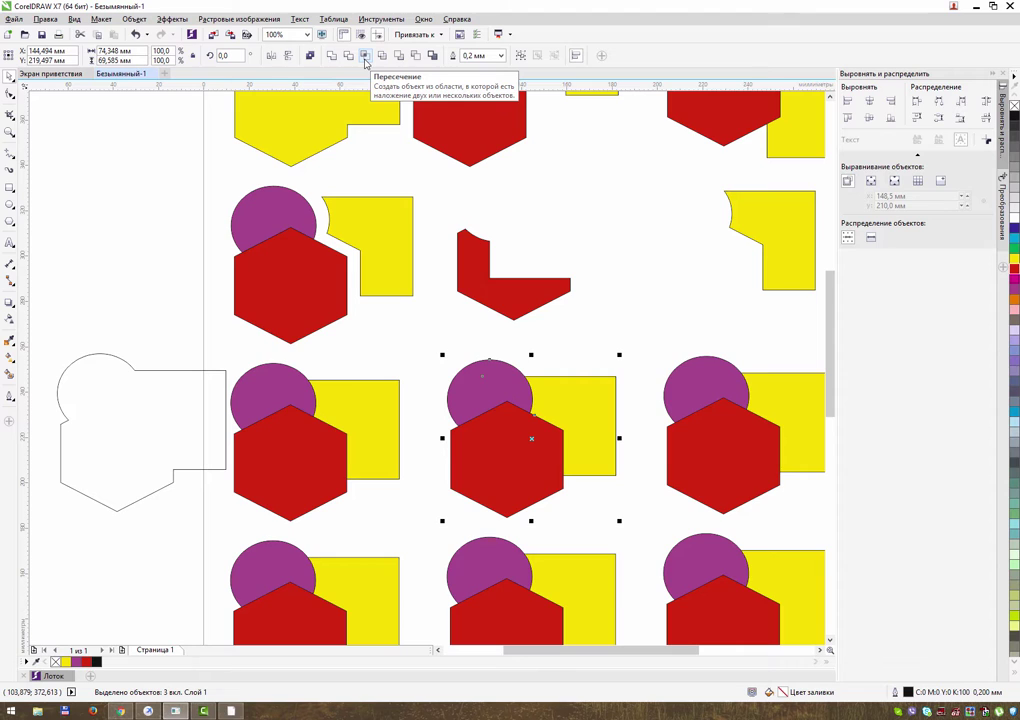
left_click(134, 19)
mouse_move(173, 271)
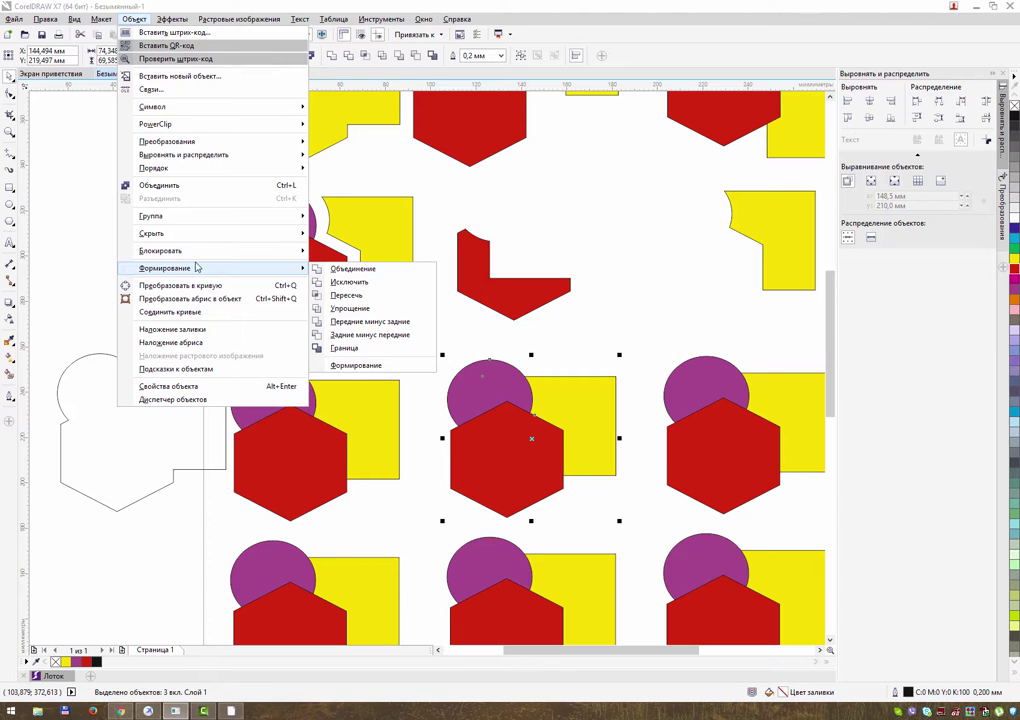
left_click(374, 366)
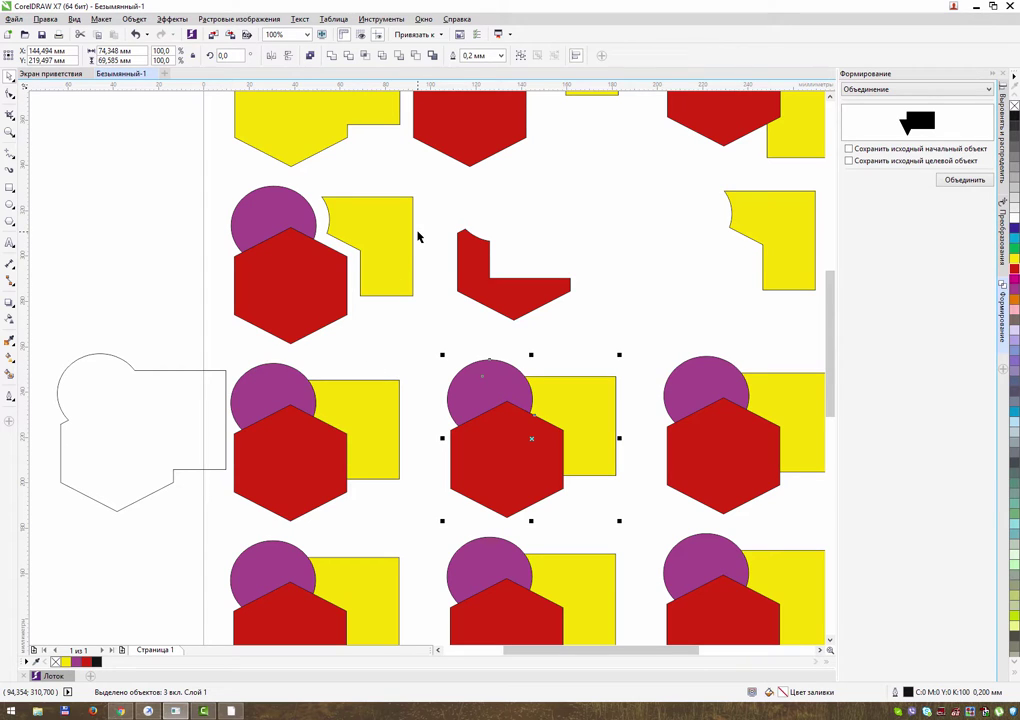
left_click(508, 346)
left_click_drag(431, 344, 637, 526)
Examine the available shaping modes and their keep-original options, including Intersect, Simplify, Back Minus Front and Trim
left_click(895, 90)
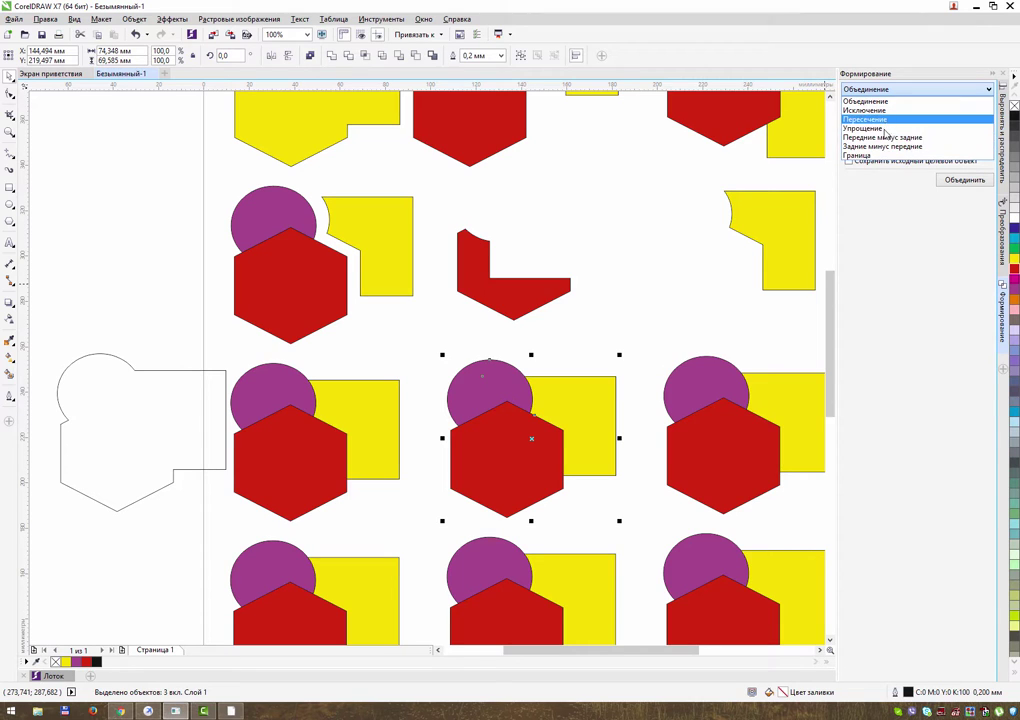
left_click(886, 119)
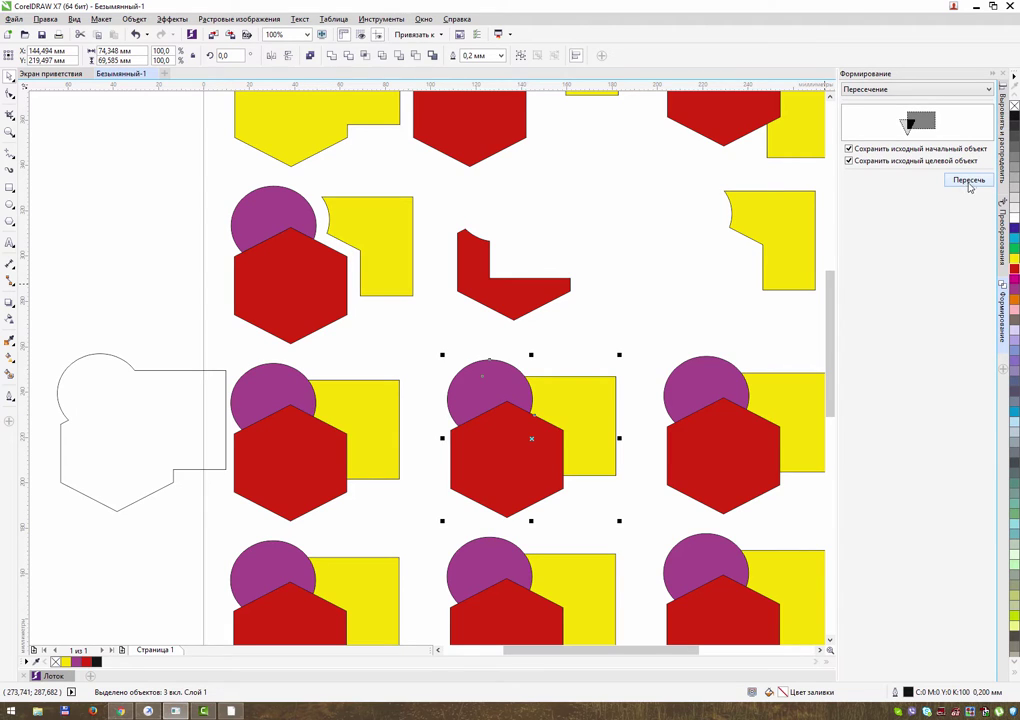
left_click(968, 182)
left_click(929, 88)
left_click(912, 133)
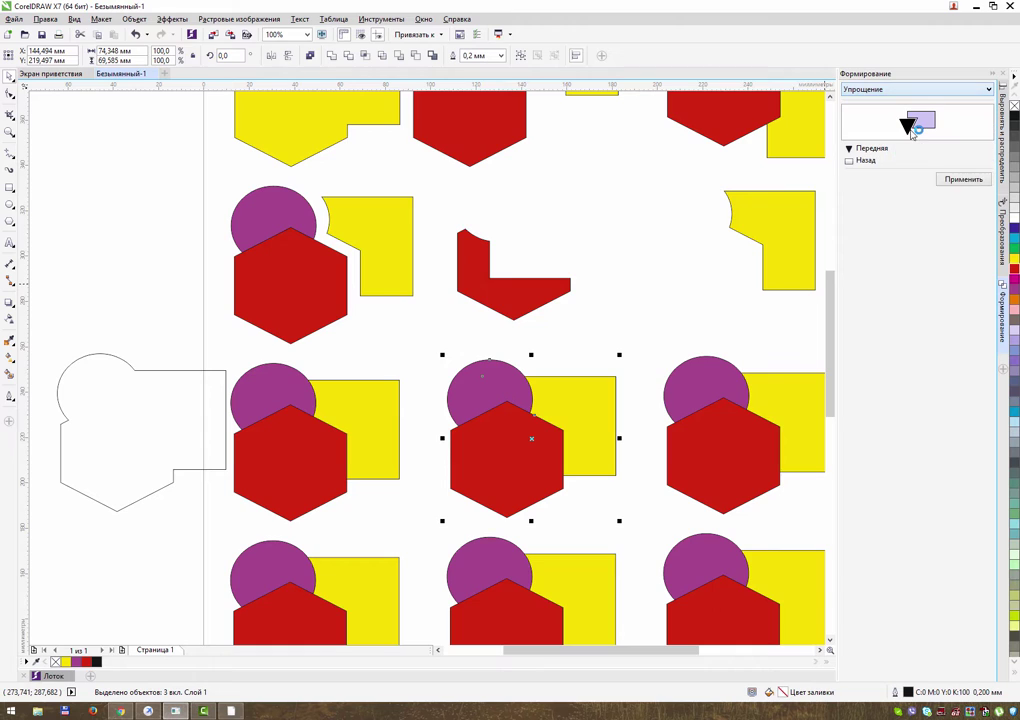
left_click(921, 90)
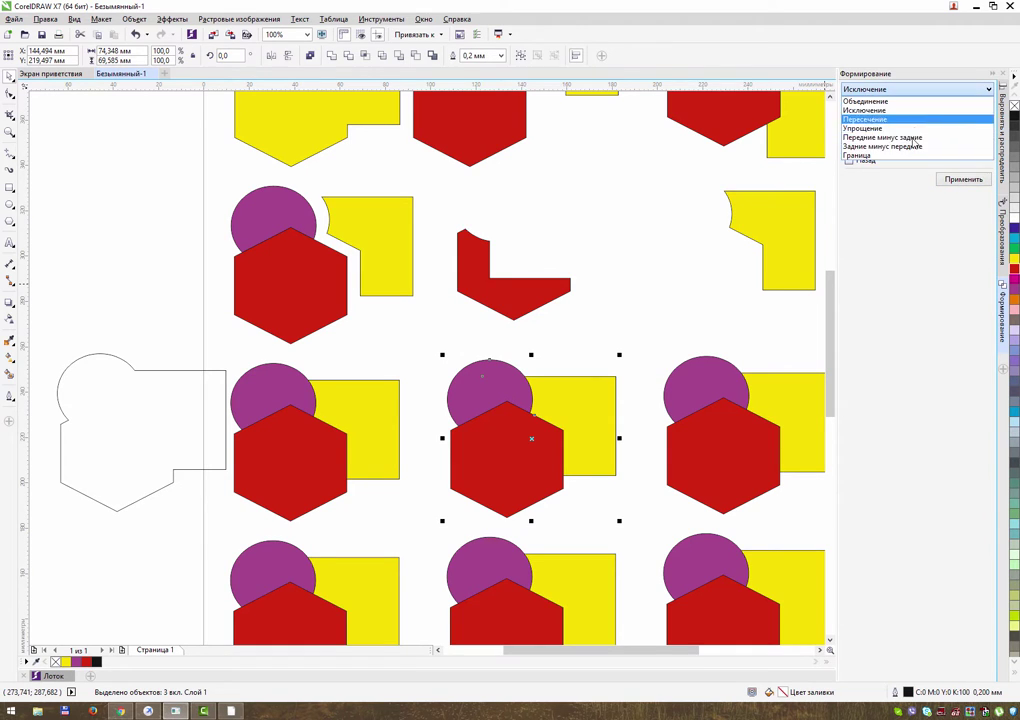
left_click(912, 157)
left_click(926, 90)
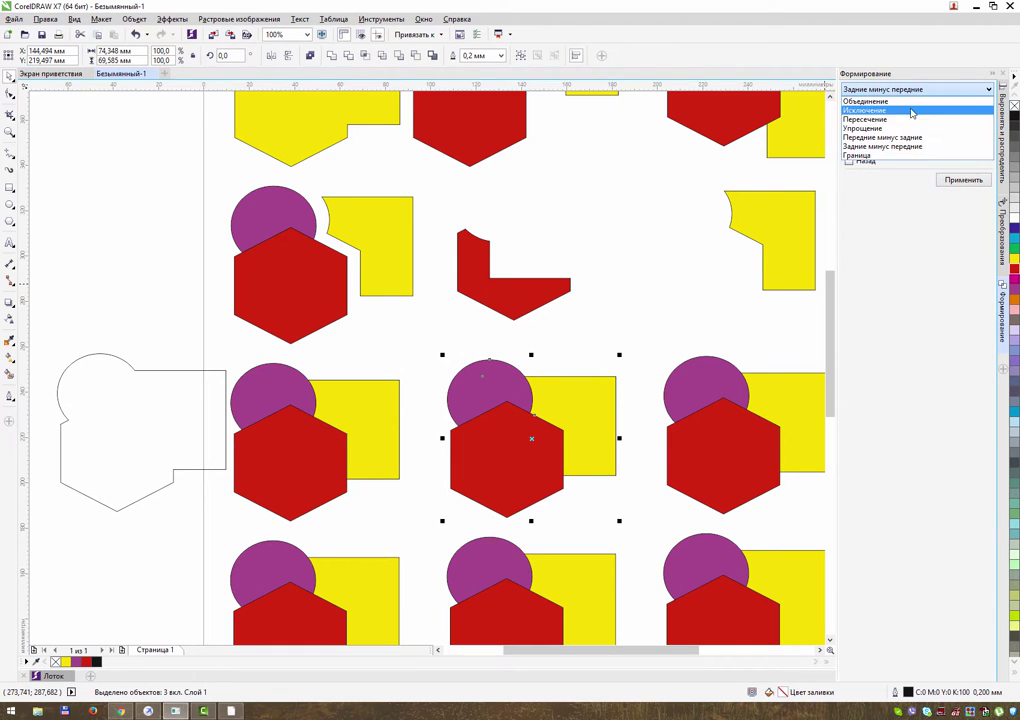
left_click(912, 114)
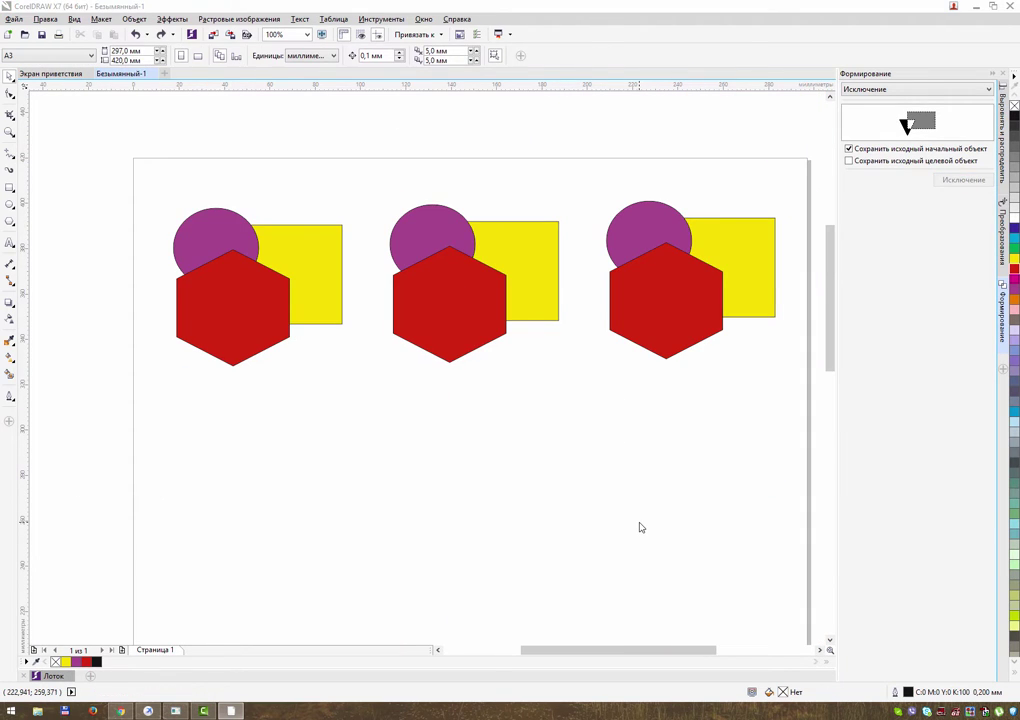
left_click(135, 20)
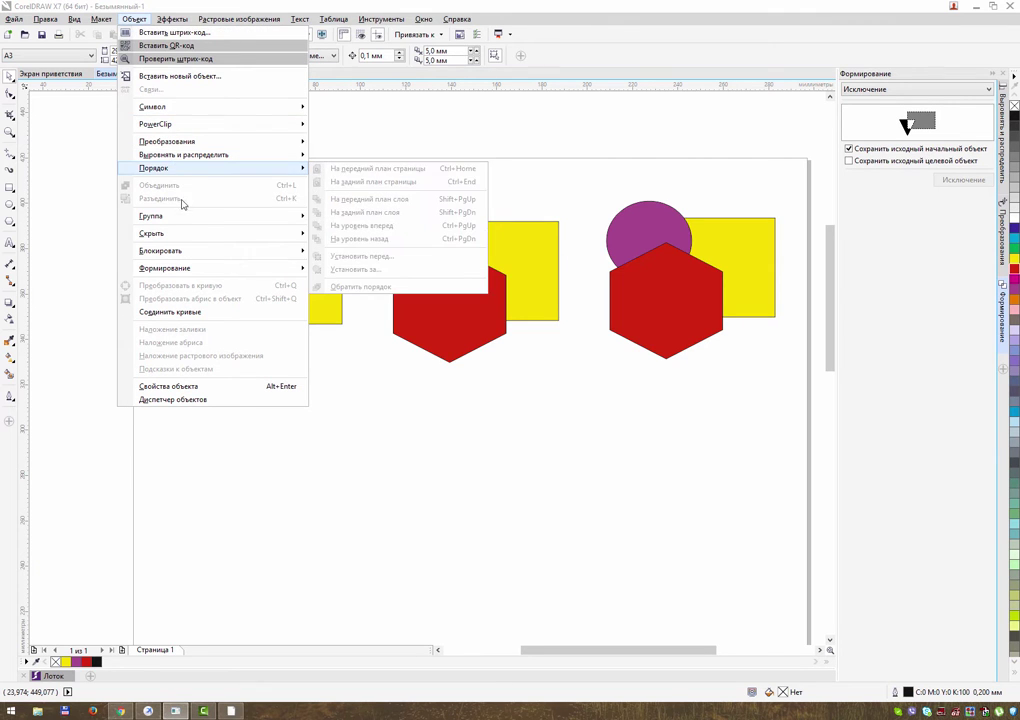
mouse_move(182, 217)
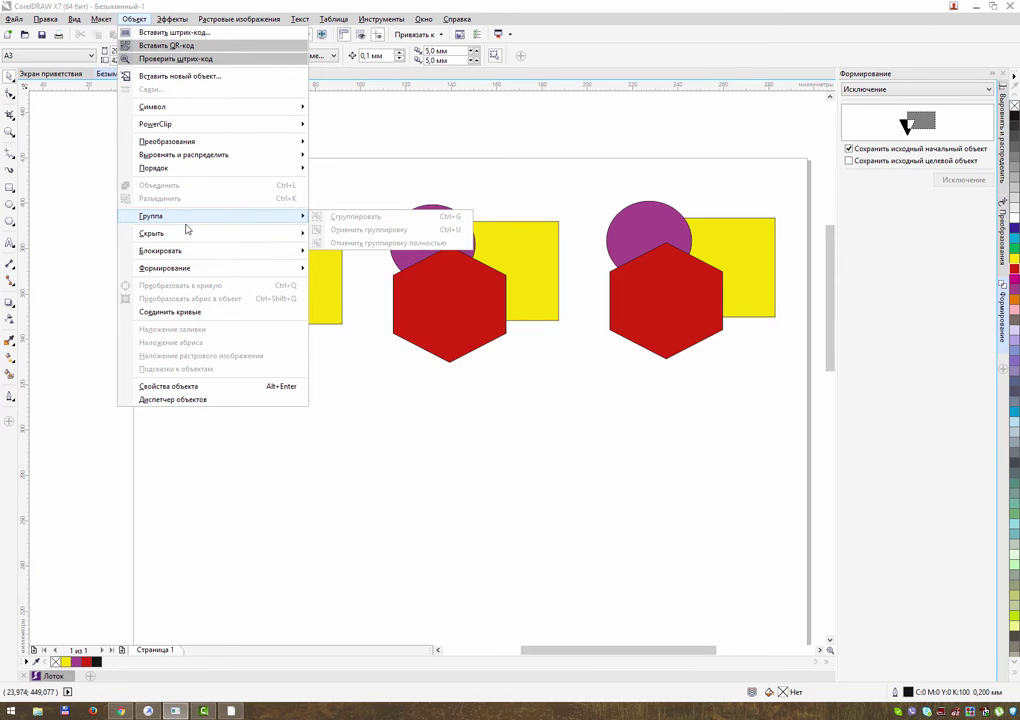
mouse_move(205, 272)
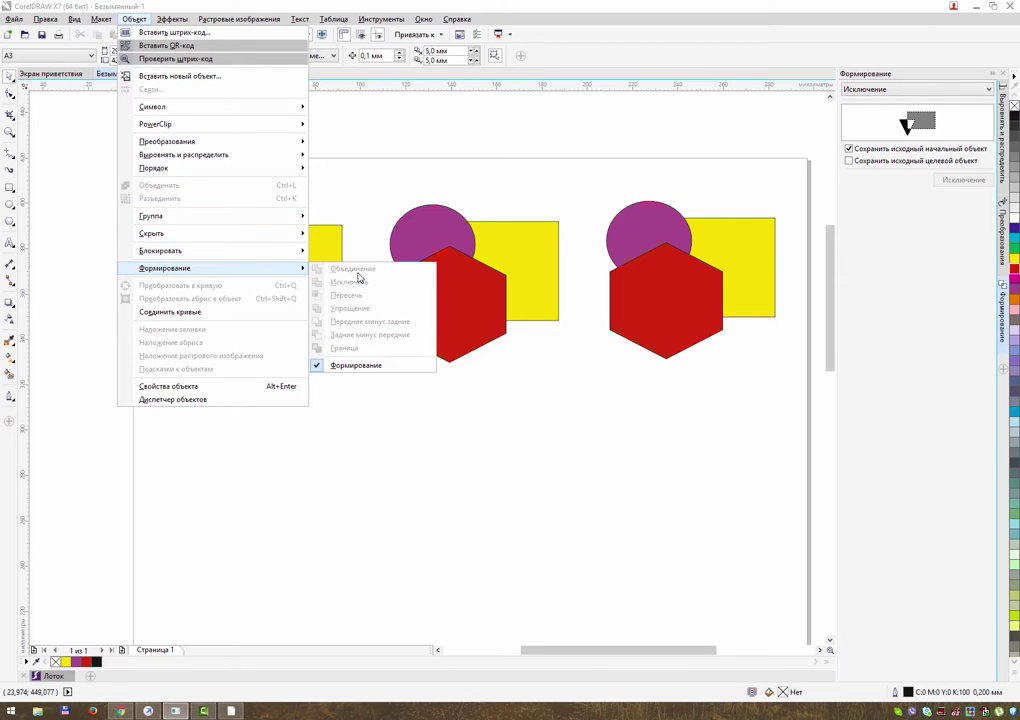
left_click(225, 340)
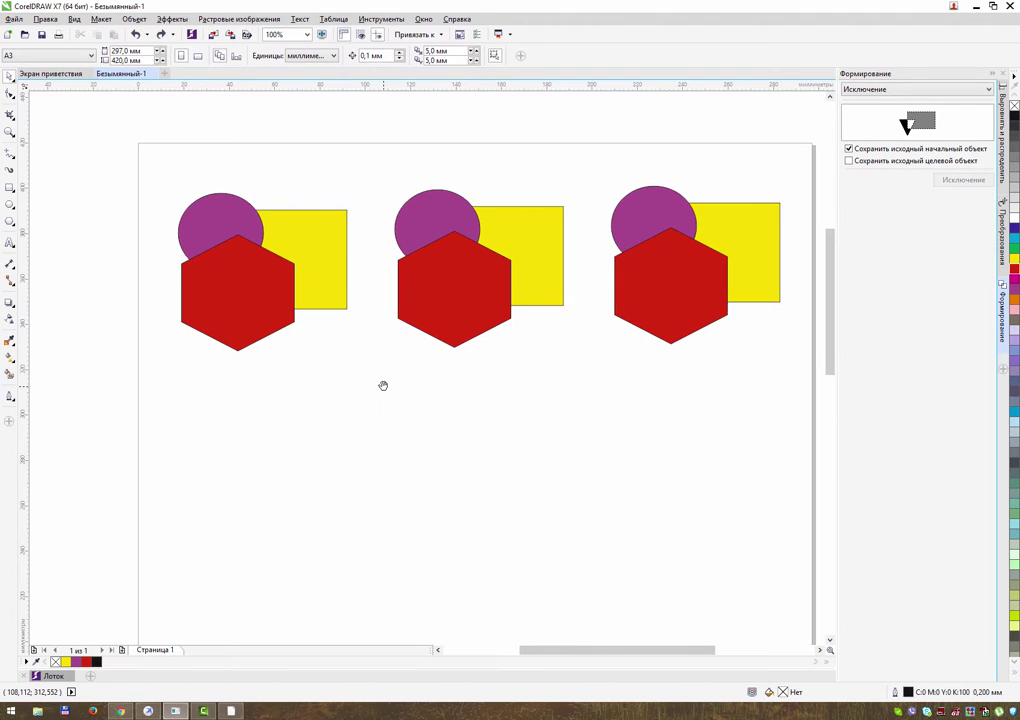
Separate the first set's shapes so none overlap, placing the hexagon and ellipse side by side below the rectangle
left_click_drag(378, 405, 382, 383)
left_click_drag(242, 293, 256, 480)
left_click_drag(206, 213, 163, 181)
left_click_drag(282, 255, 262, 330)
left_click_drag(175, 198, 357, 419)
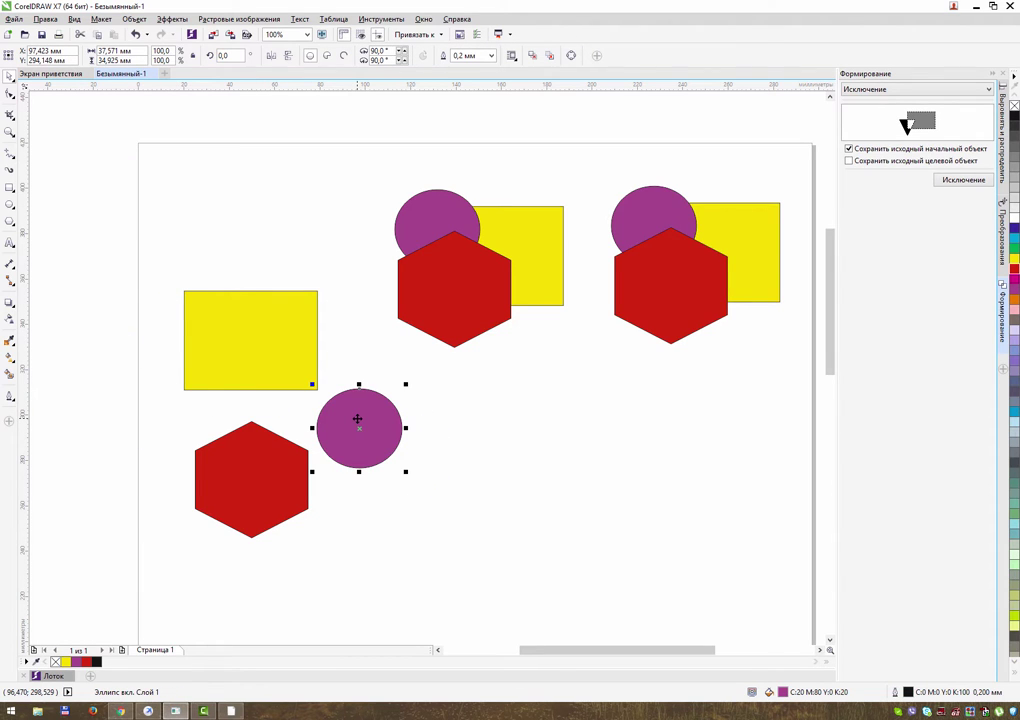
mouse_move(257, 333)
left_mouse_down()
mouse_move(241, 333)
mouse_move(239, 321)
mouse_move(242, 329)
left_mouse_up()
left_click_drag(285, 460, 281, 474)
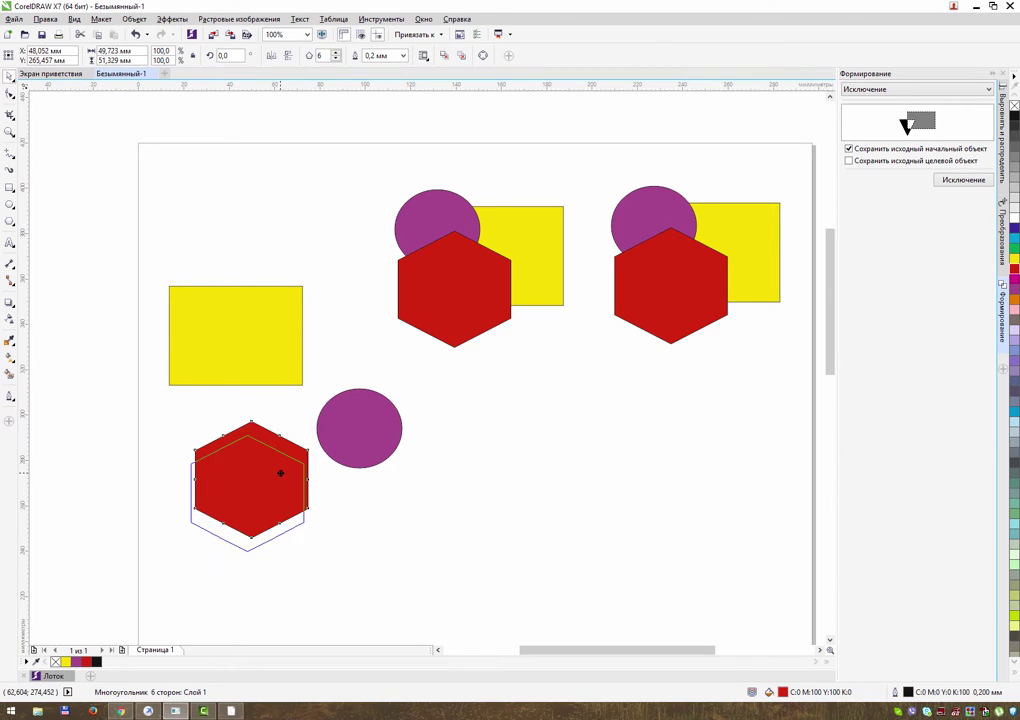
left_click_drag(354, 419, 364, 439)
Weld the separated hexagon and ellipse into one object and move it to show they stay joined
left_click(268, 476, "shift")
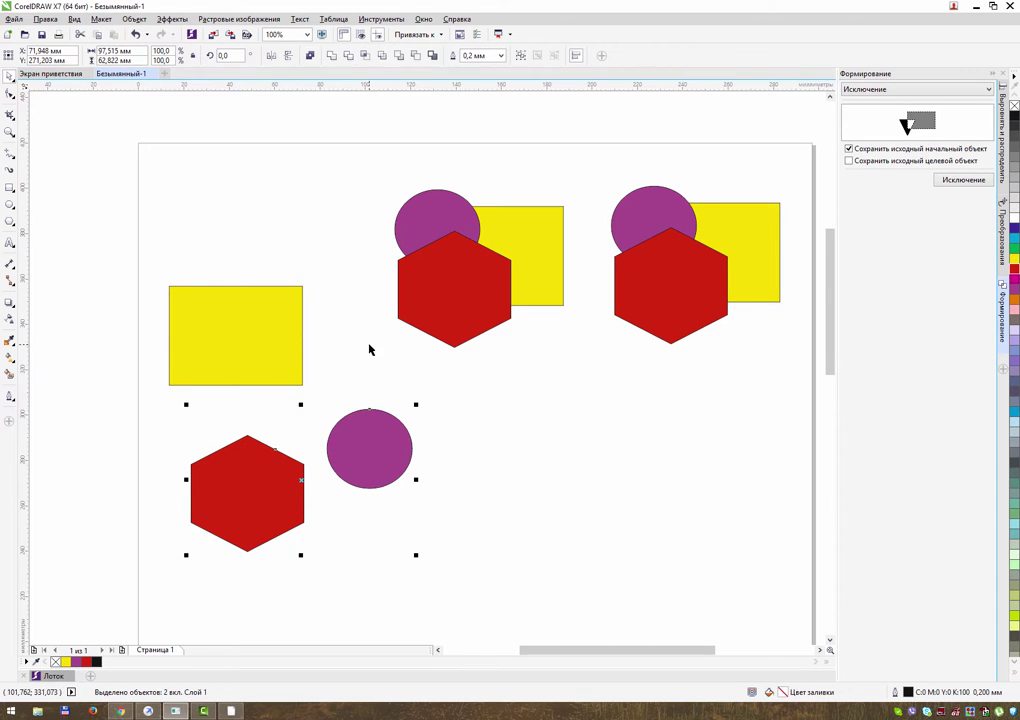
left_click(332, 61)
left_click(535, 490)
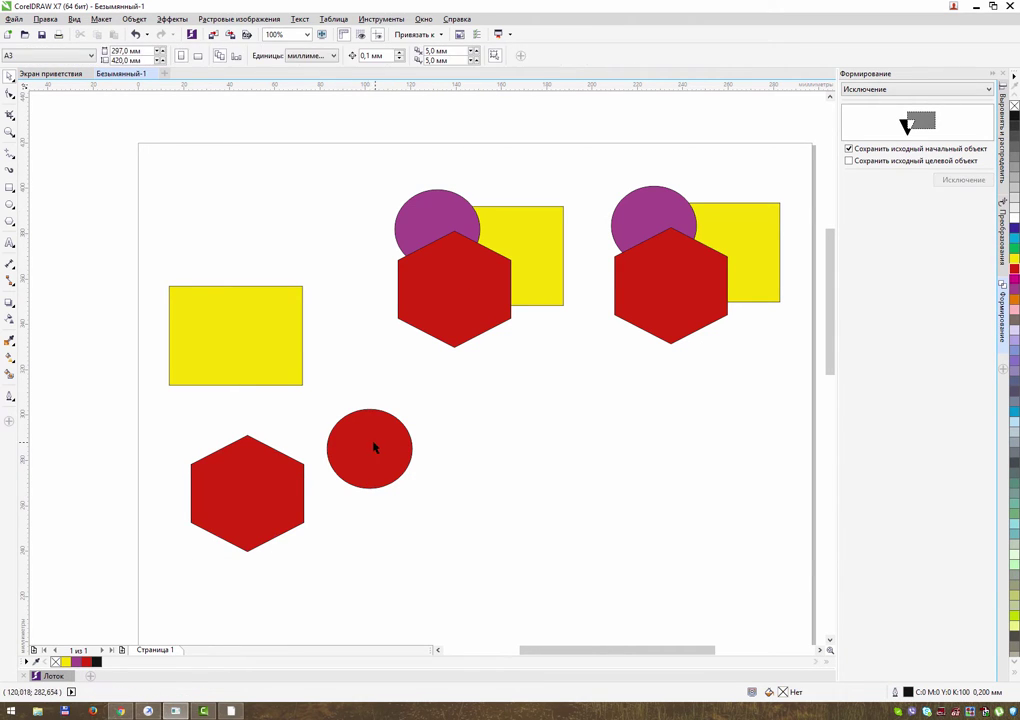
left_click_drag(374, 447, 405, 428)
Undo the move and the weld of the hexagon and ellipse, and select each shape on its own to check it
key("ctrl+z")
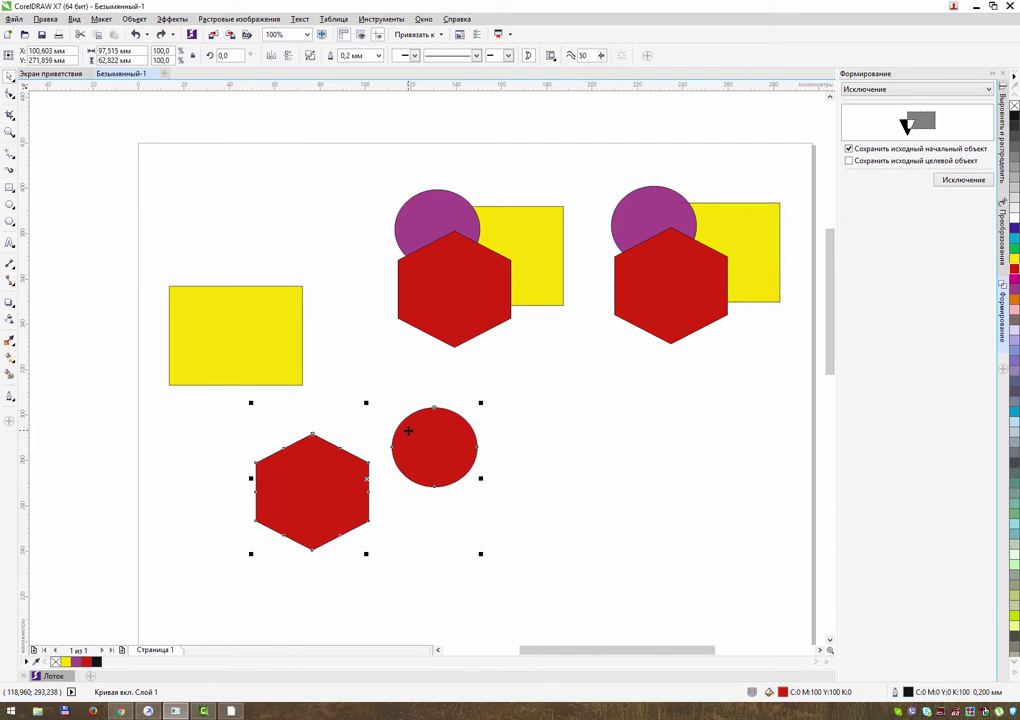
key("ctrl+z")
key("ctrl+z")
key("ctrl+z")
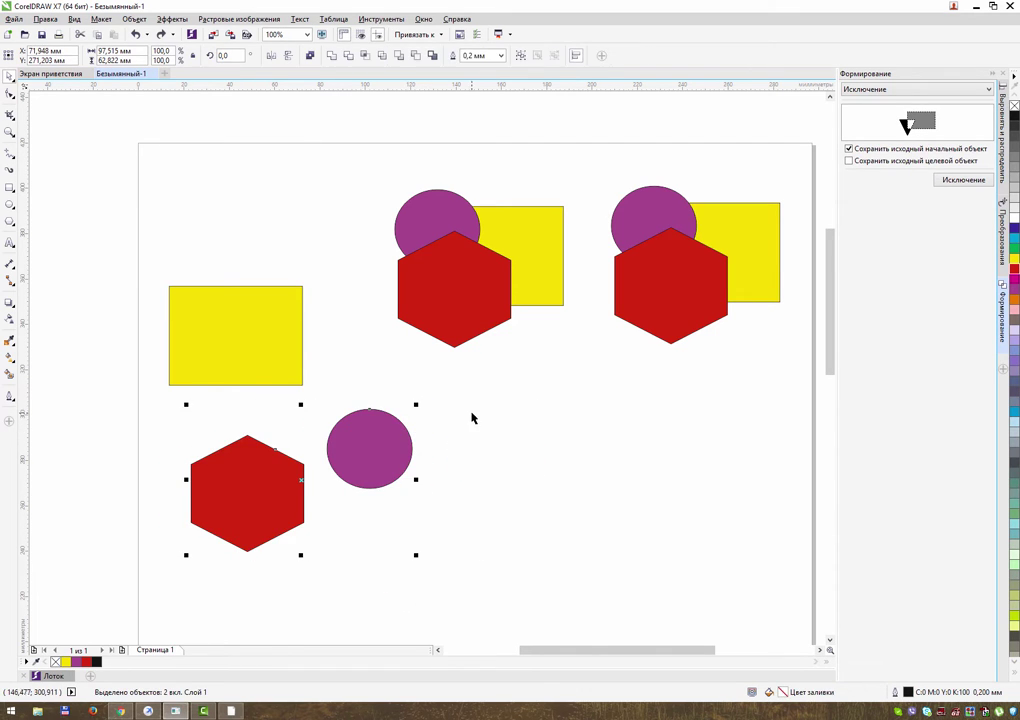
left_click(472, 418)
left_click(280, 467)
left_click(369, 449)
left_click(240, 450)
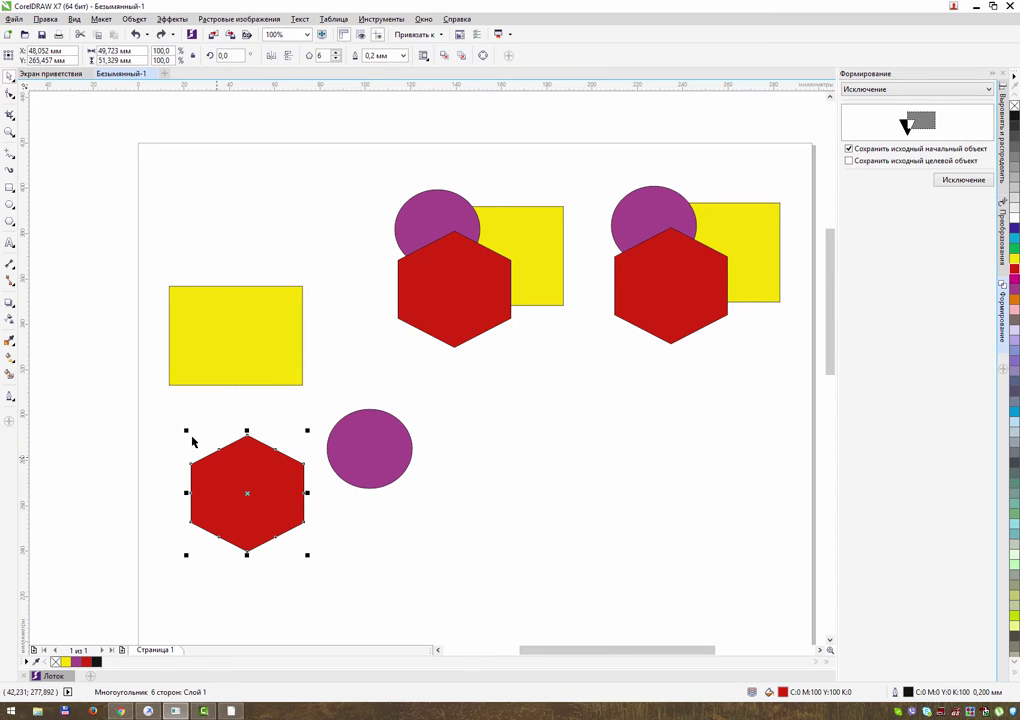
Combine the separated hexagon and ellipse into one object and shift it slightly
left_click_drag(157, 416, 478, 597)
key("Escape")
left_click_drag(157, 408, 517, 619)
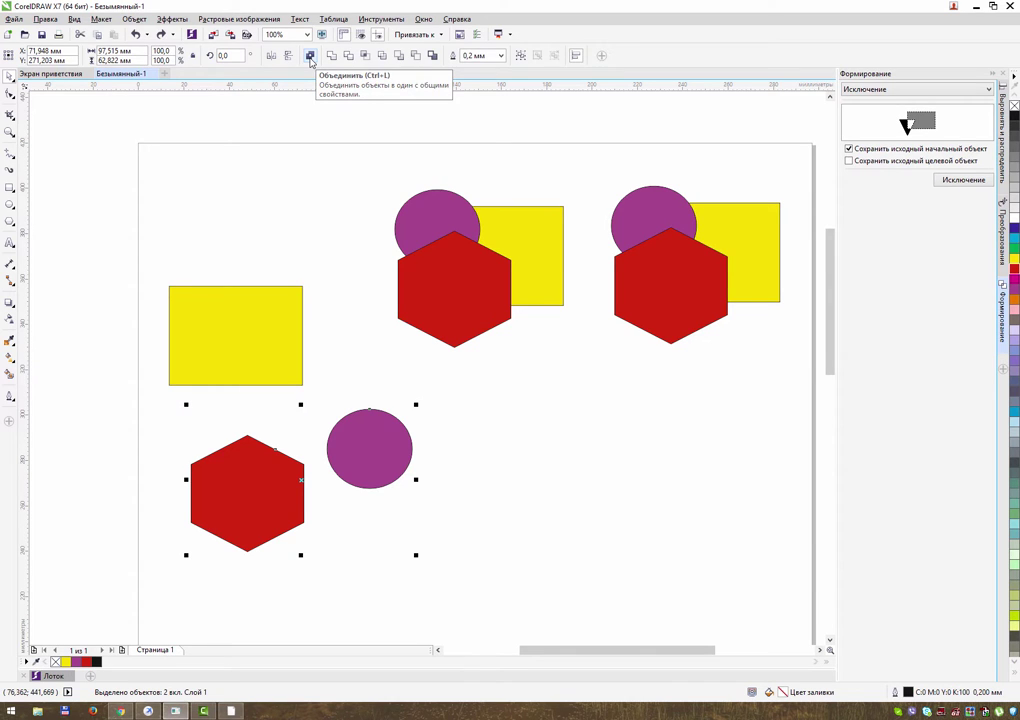
left_click(310, 62)
left_click(428, 476)
mouse_move(404, 435)
left_mouse_down()
mouse_move(521, 431)
mouse_move(357, 424)
mouse_move(403, 431)
left_mouse_up()
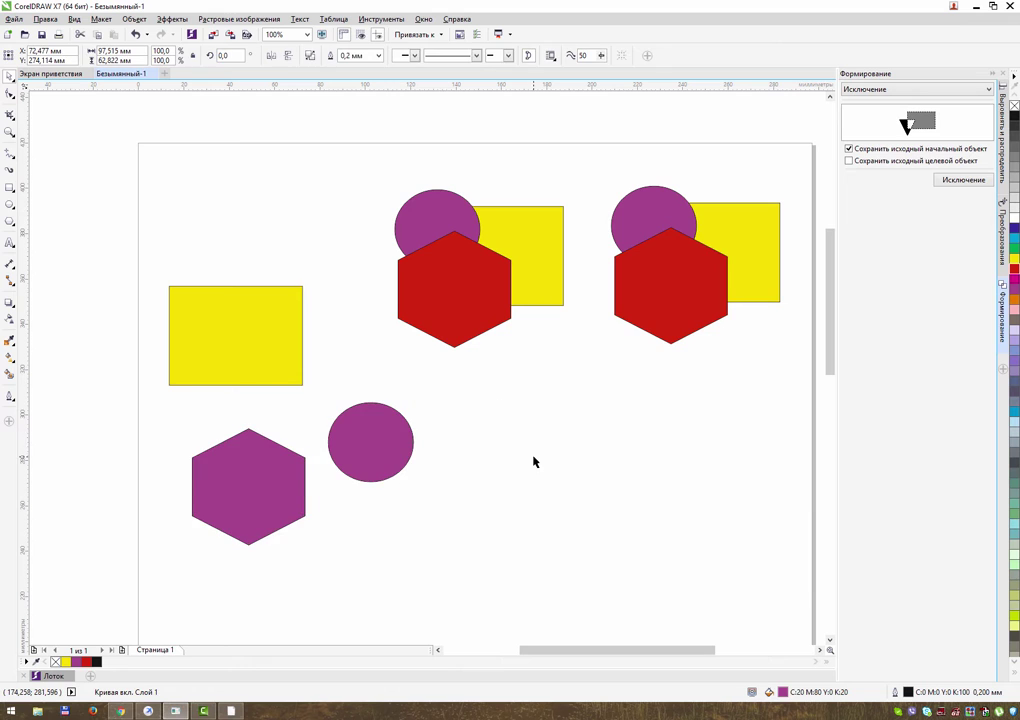
Undo the shift and the Combine of the hexagon and ellipse
key("ctrl+z")
key("ctrl+z")
key("ctrl+z")
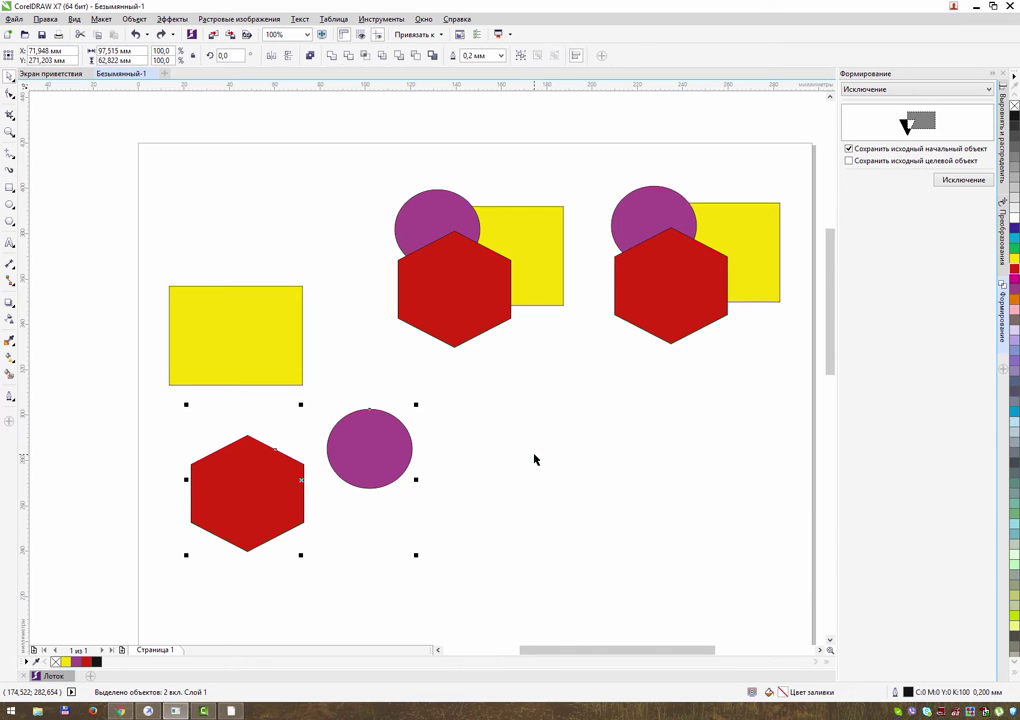
Move the separated hexagon and ellipse back onto the yellow rectangle so all three shapes overlap
left_click_drag(276, 472, 257, 374)
left_click(399, 376)
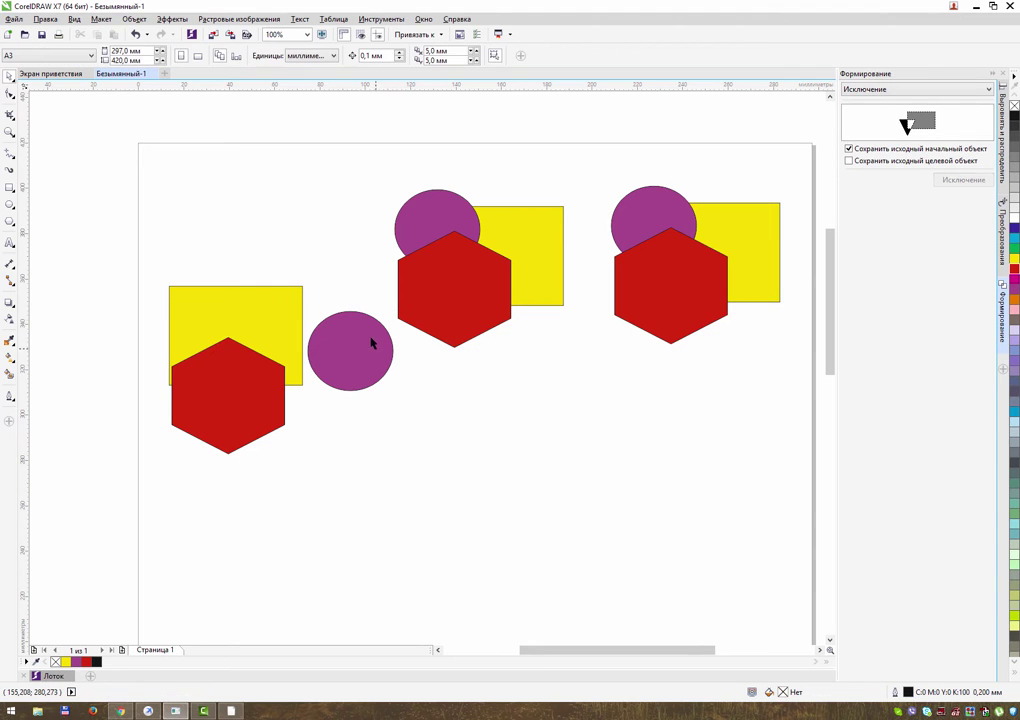
left_click_drag(371, 342, 253, 313)
Weld the reassembled rectangle, ellipse and hexagon into one shape and move it up level with the other two sets
left_click_drag(123, 239, 333, 535)
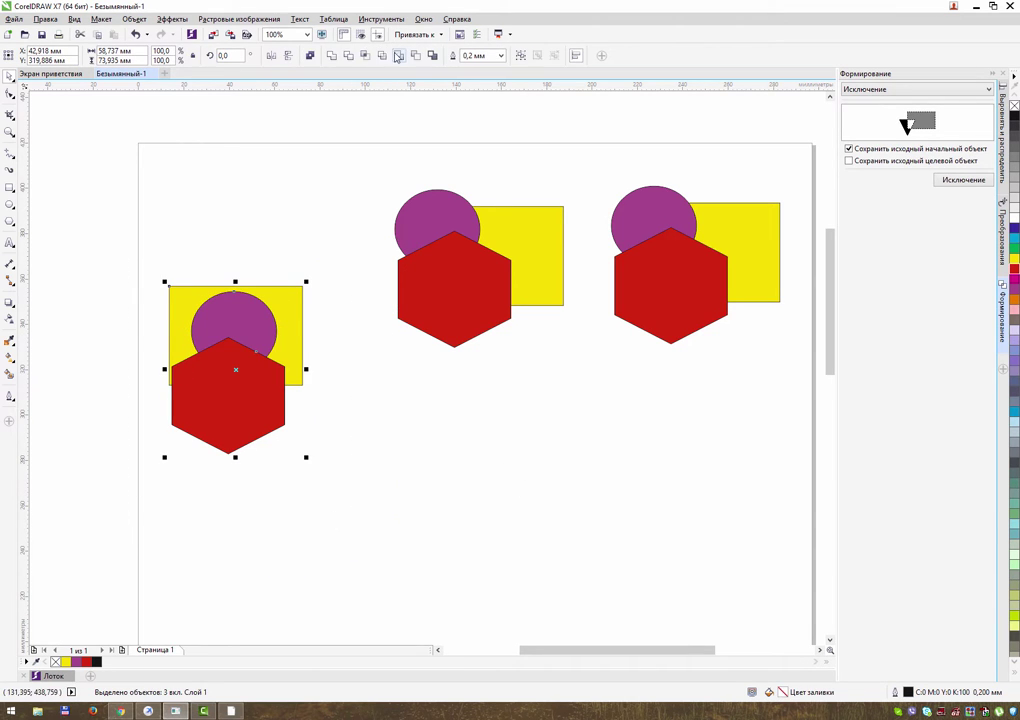
left_click(331, 55)
left_click(238, 280)
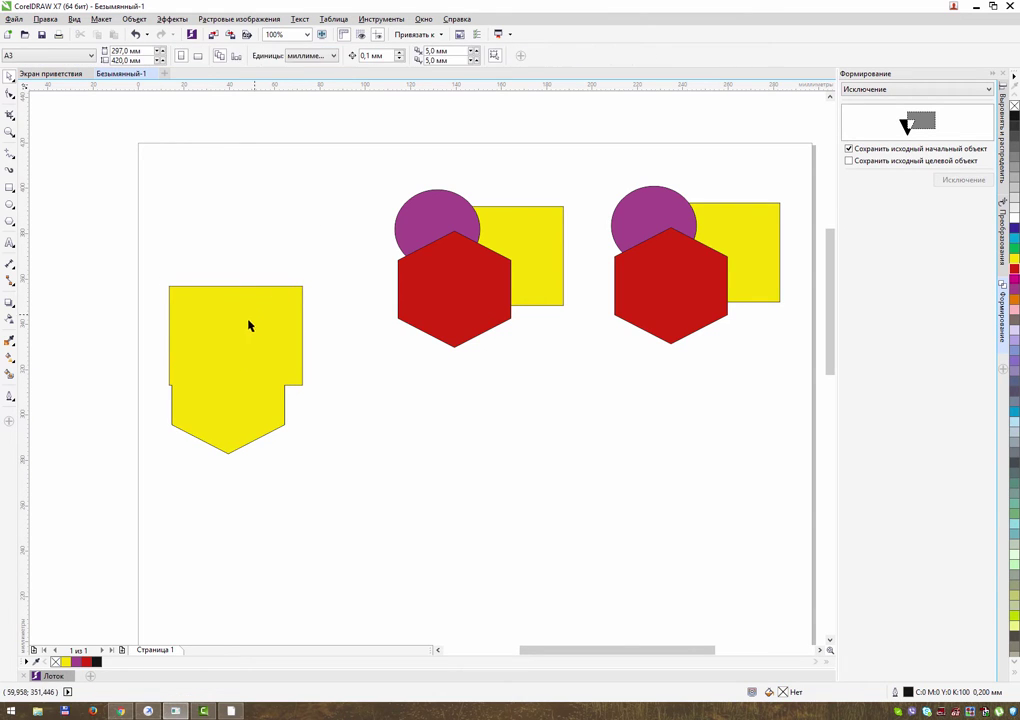
left_click_drag(250, 325, 257, 228)
Combine the middle set's rectangle, ellipse and hexagon into one object and shift it closer to the welded shape
left_click_drag(355, 171, 581, 421)
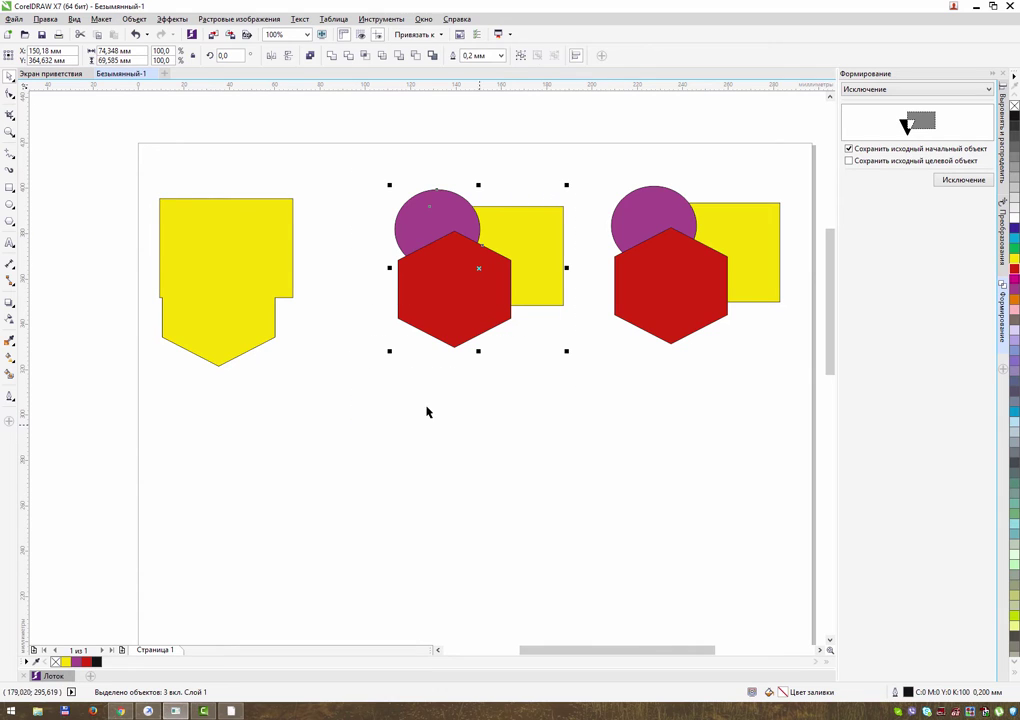
left_click(311, 59)
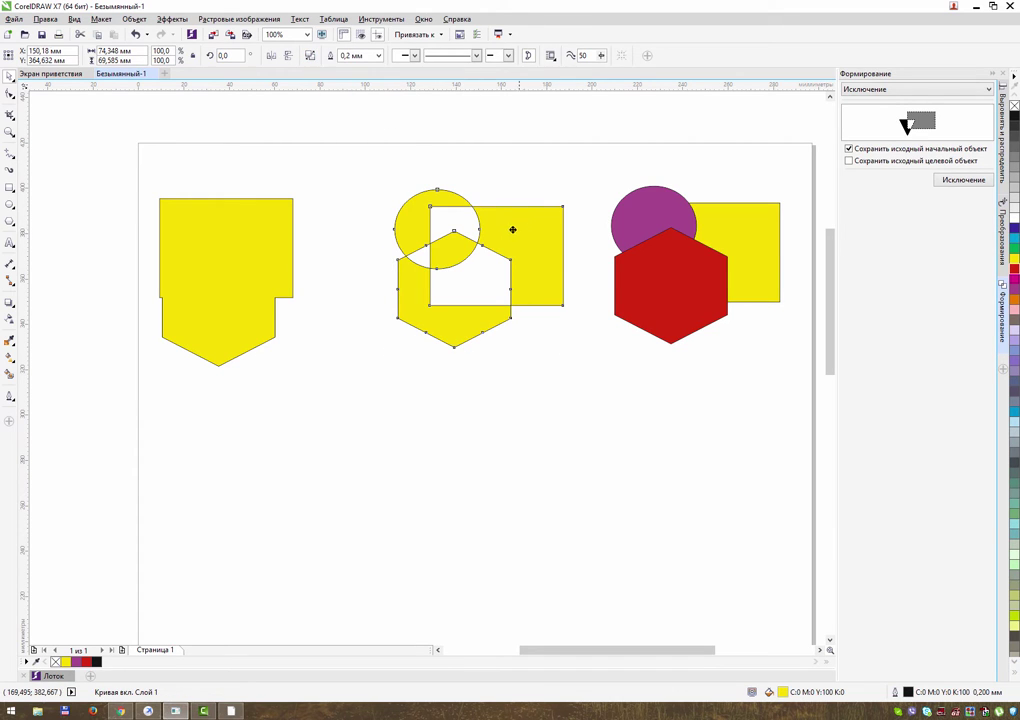
left_click_drag(512, 230, 490, 225)
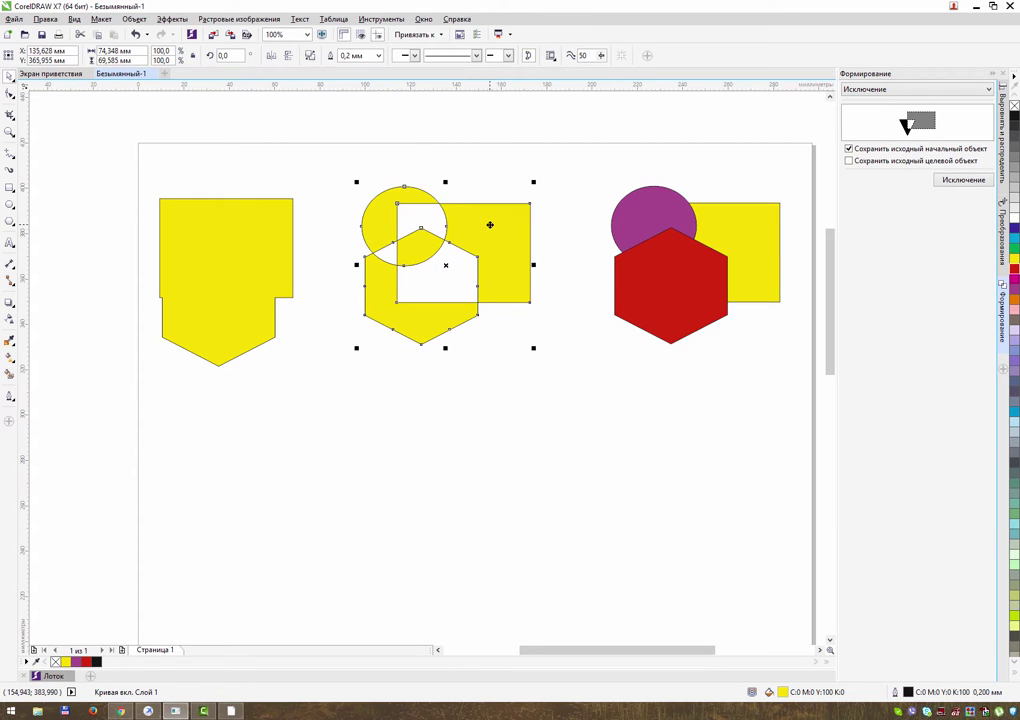
Adjust the positions of the welded shape and the combined shape so they sit close together, side by side, for comparison
mouse_move(238, 234)
left_mouse_down()
mouse_move(241, 221)
mouse_move(255, 225)
left_mouse_up()
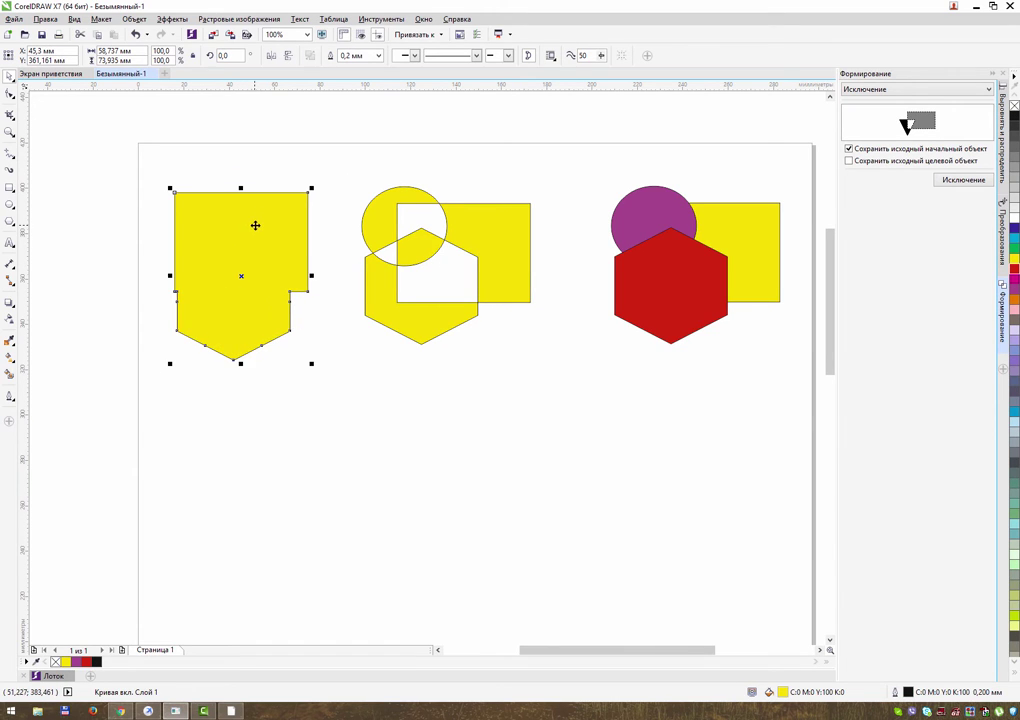
left_click(475, 238)
left_click_drag(483, 219, 486, 221)
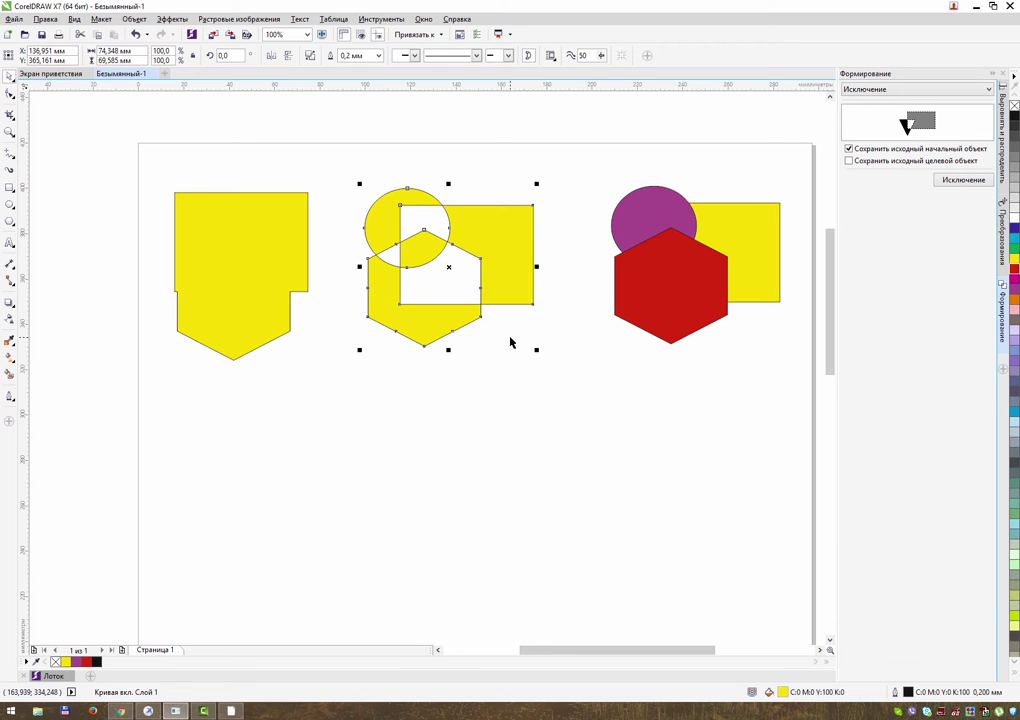
left_click(358, 222)
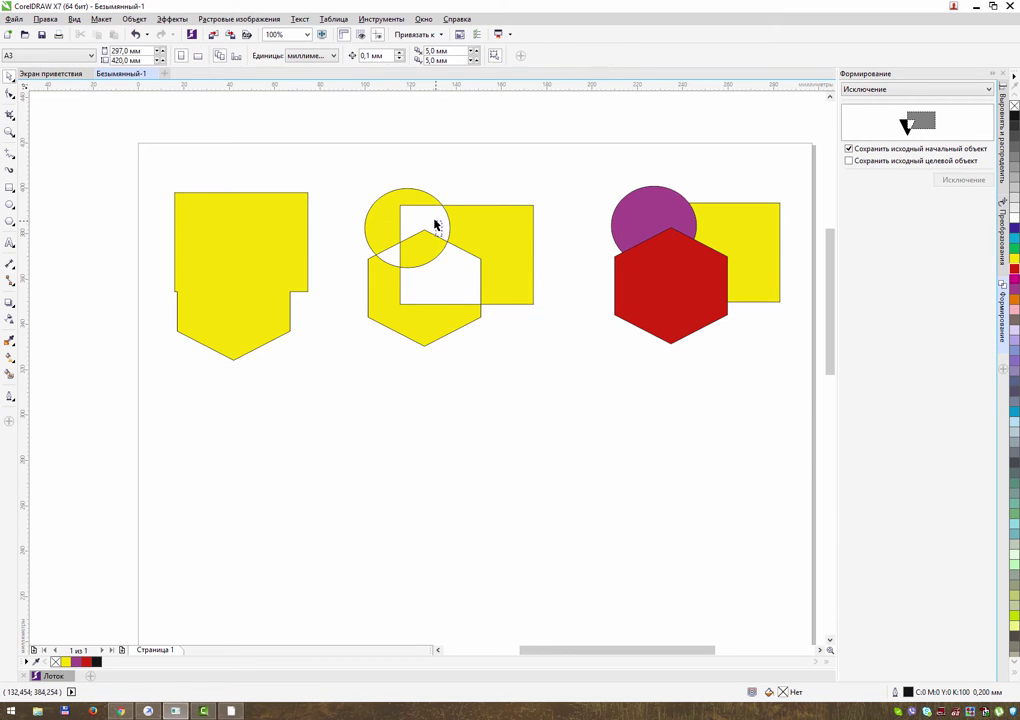
left_click_drag(480, 230, 466, 229)
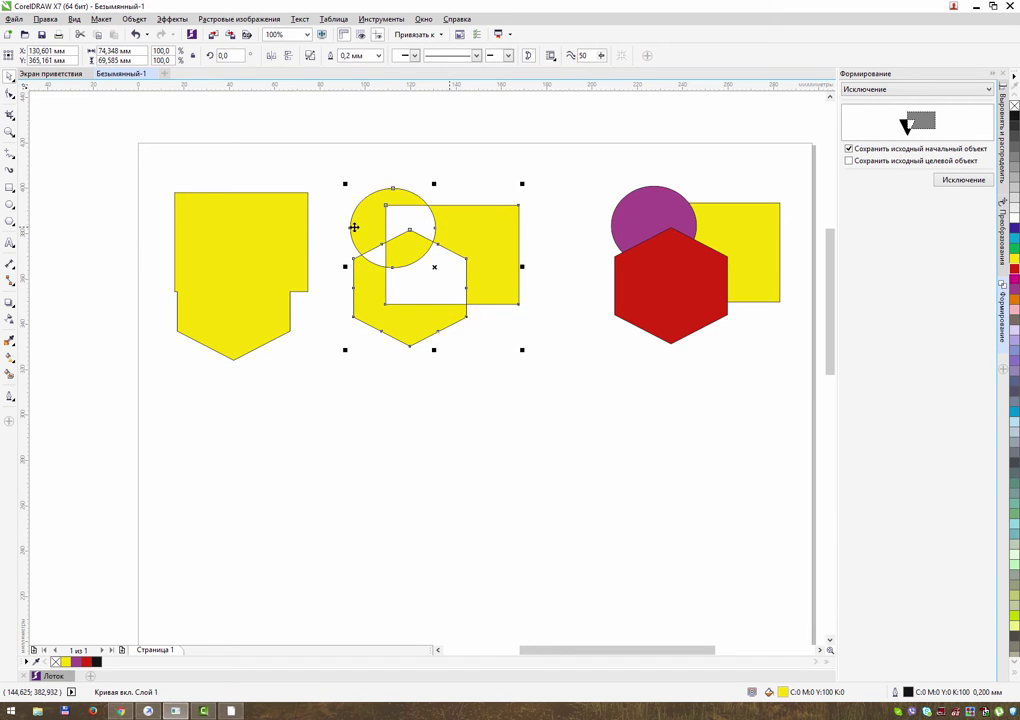
left_click(262, 213)
left_click_drag(264, 219, 266, 219)
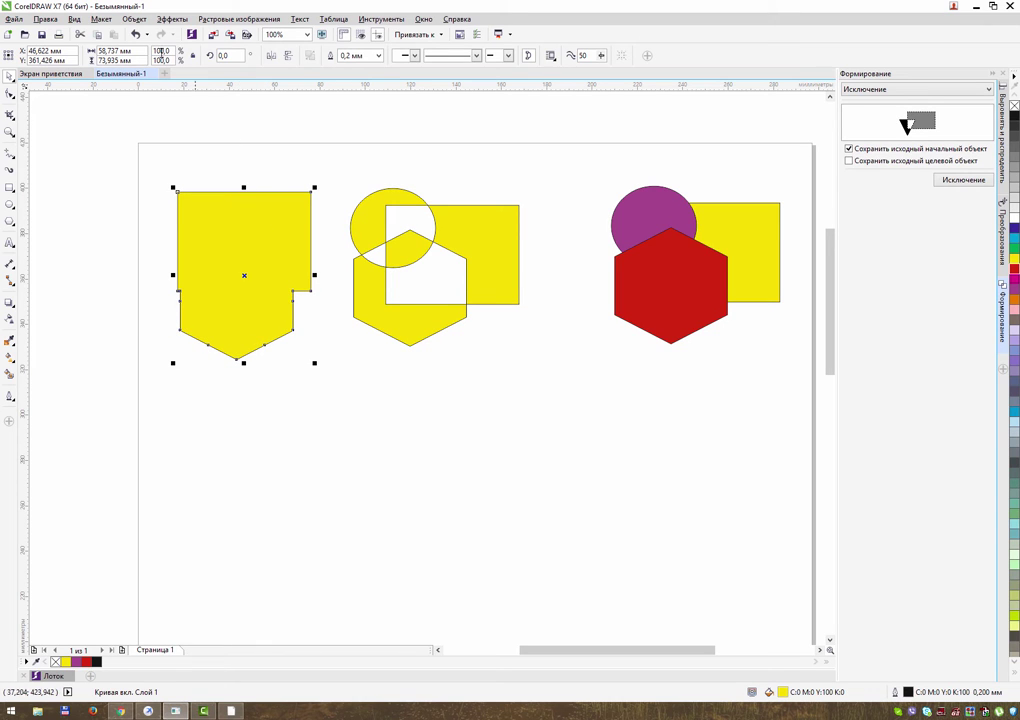
Select all three shapes of the remaining multicoloured set and review the available Shaping operations without applying one
left_click_drag(602, 173, 793, 430)
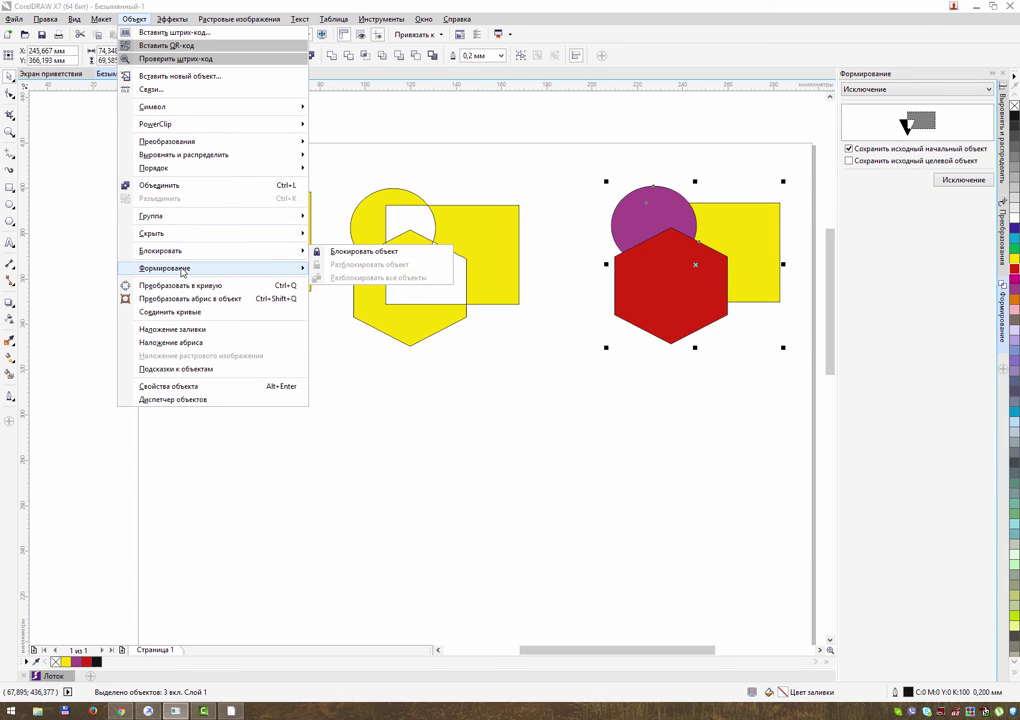
mouse_move(186, 270)
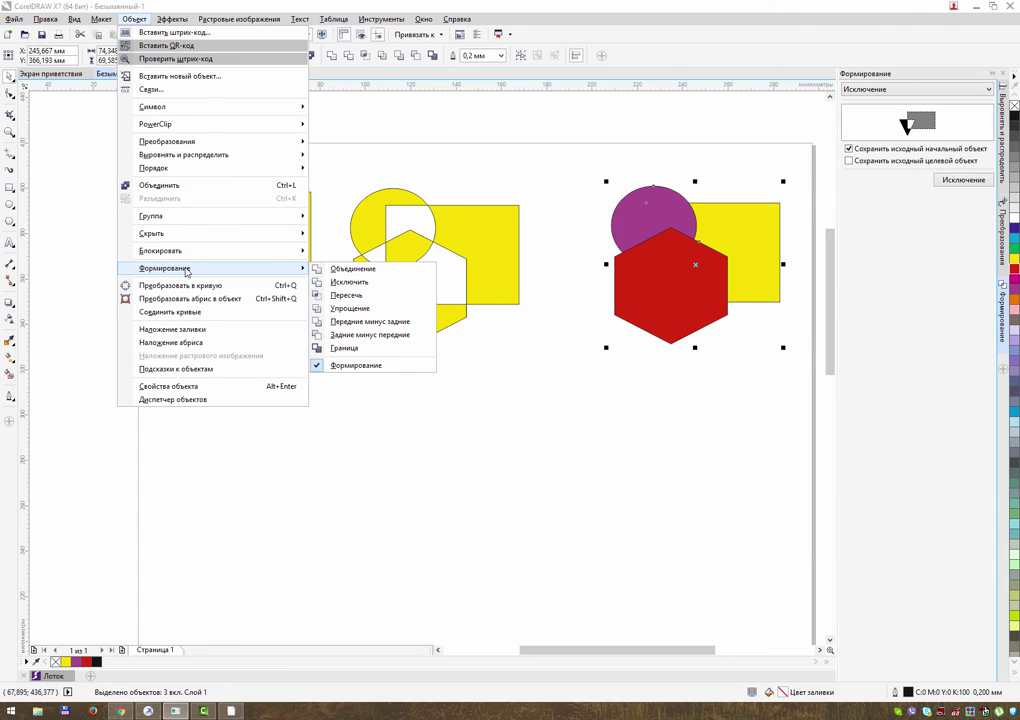
left_click(394, 490)
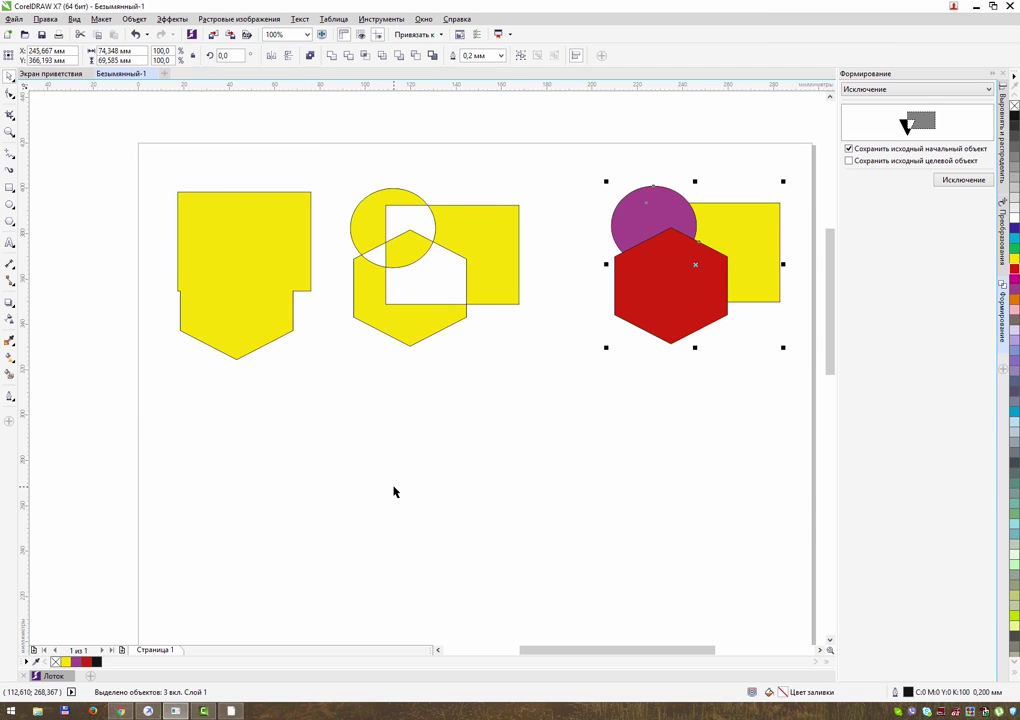